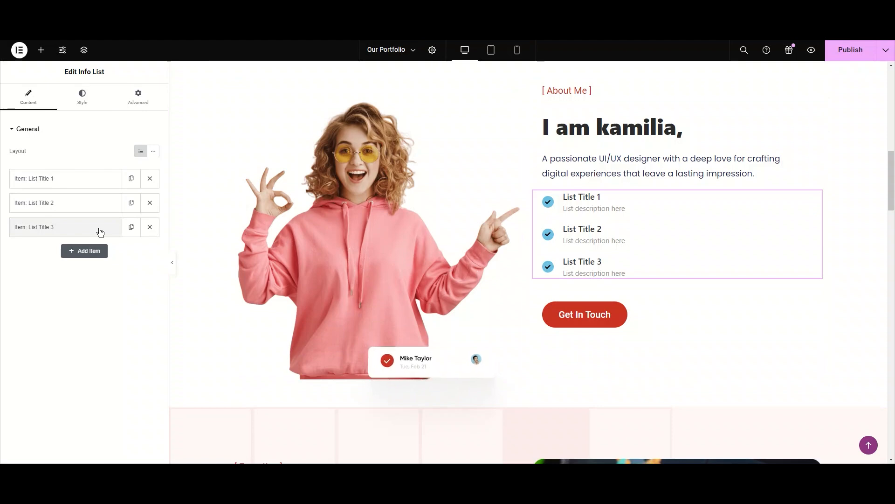
- Open the first list item's settings and examine the available icons in the icon library
{"action": "left_click", "coordinate": [106, 181]}
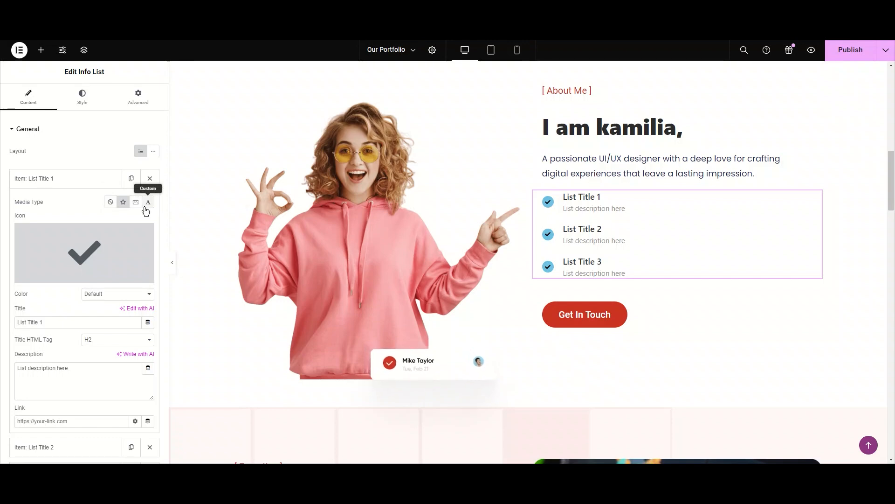
{"action": "mouse_move", "coordinate": [94, 264]}
{"action": "left_click", "coordinate": [69, 277]}
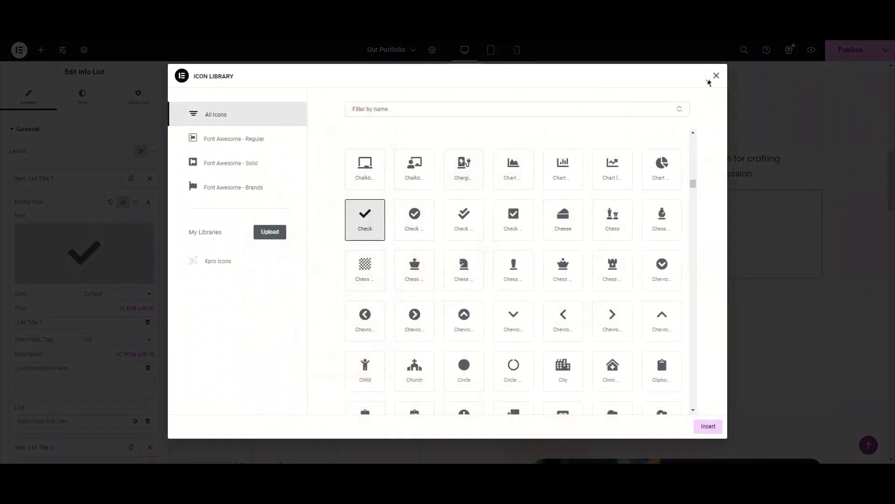
{"action": "left_click", "coordinate": [709, 82]}
- Try the tablet wireframe photo from the media library as the first item's media and switch back to the icon
{"action": "left_click", "coordinate": [136, 201]}
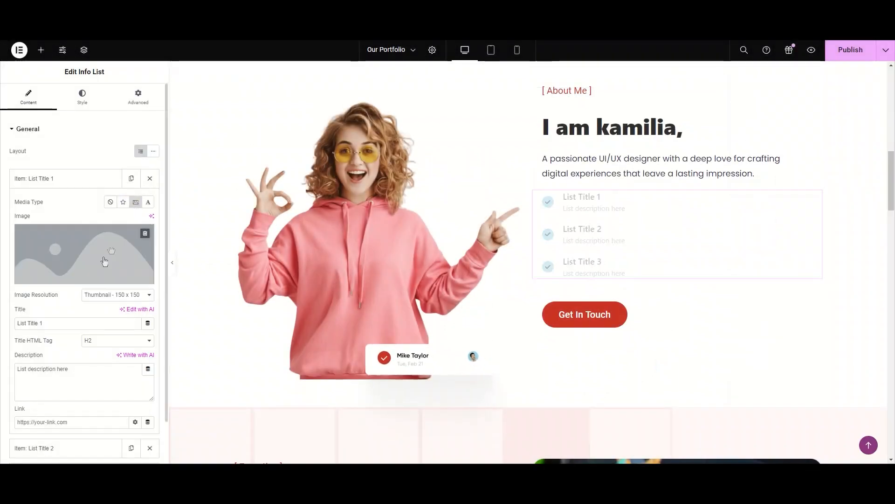
{"action": "left_click", "coordinate": [102, 278]}
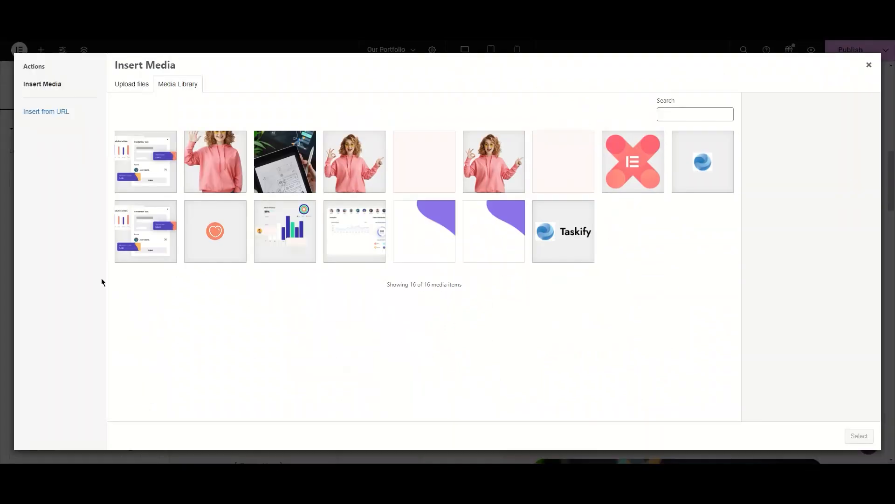
{"action": "left_click", "coordinate": [260, 173]}
{"action": "left_click", "coordinate": [858, 436]}
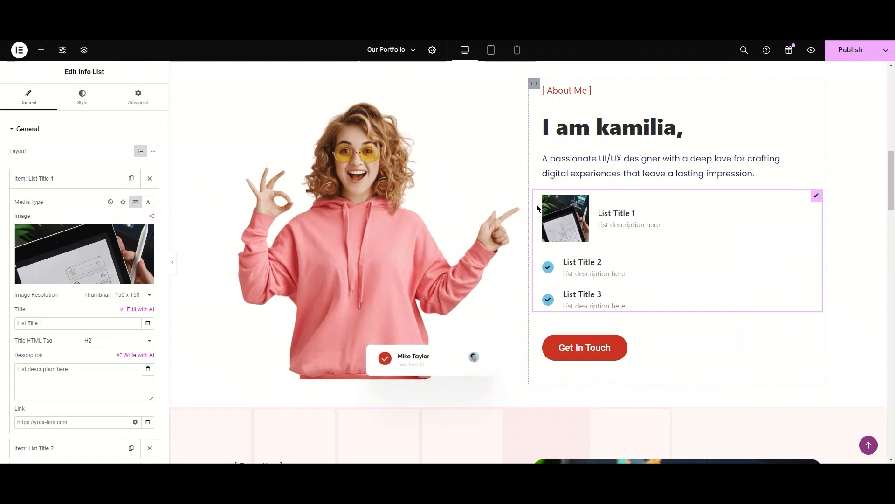
{"action": "left_click", "coordinate": [123, 201]}
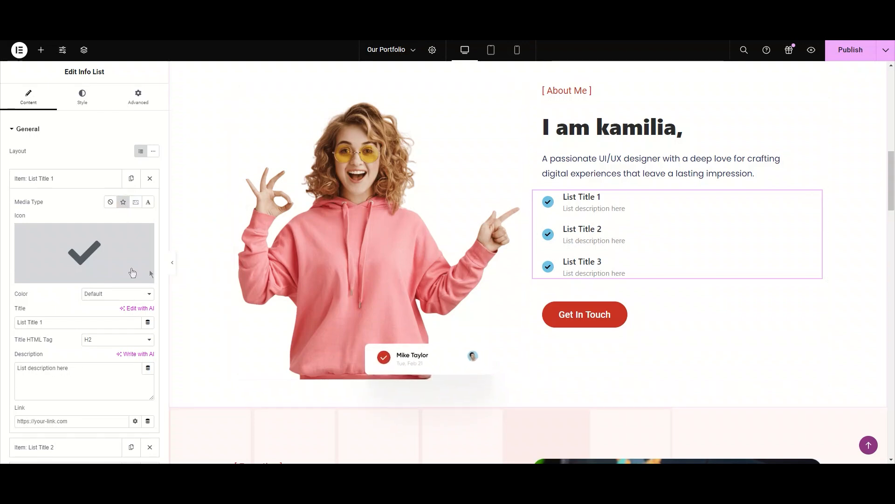
- Give the first item custom icon colors, with content color #FFFFFF and the global Secondary color as background
{"action": "left_click", "coordinate": [117, 294]}
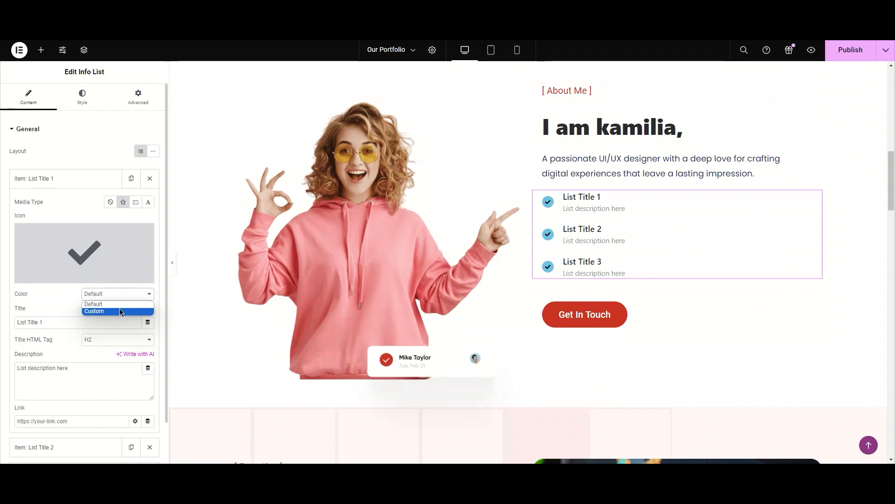
{"action": "left_click", "coordinate": [120, 310]}
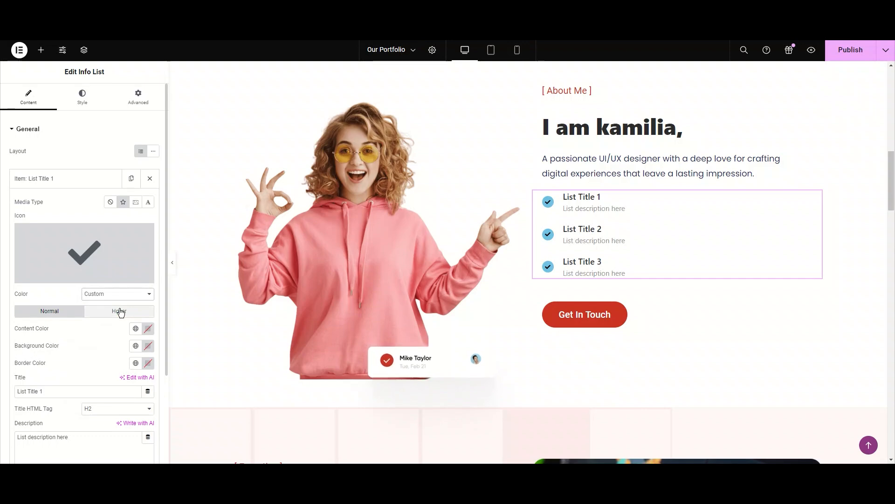
{"action": "scroll", "coordinate": [120, 312], "scroll_direction": "down", "scroll_amount": 2}
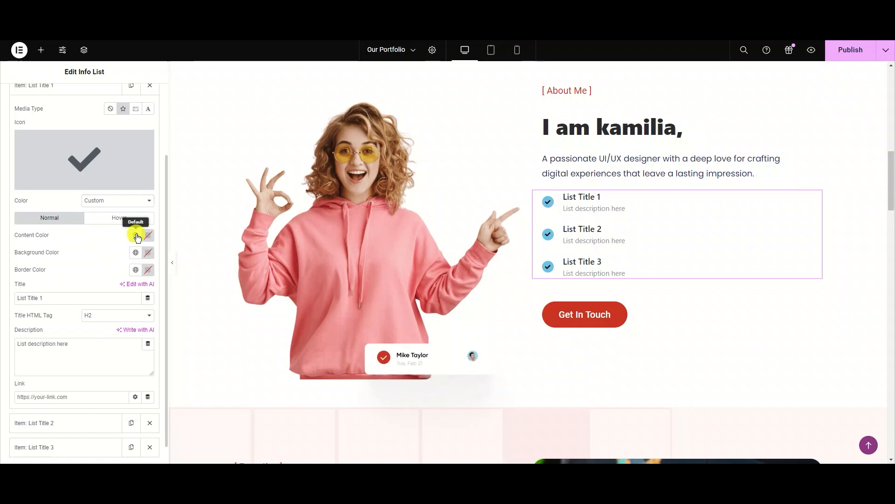
{"action": "left_click", "coordinate": [135, 236]}
{"action": "left_click", "coordinate": [94, 303]}
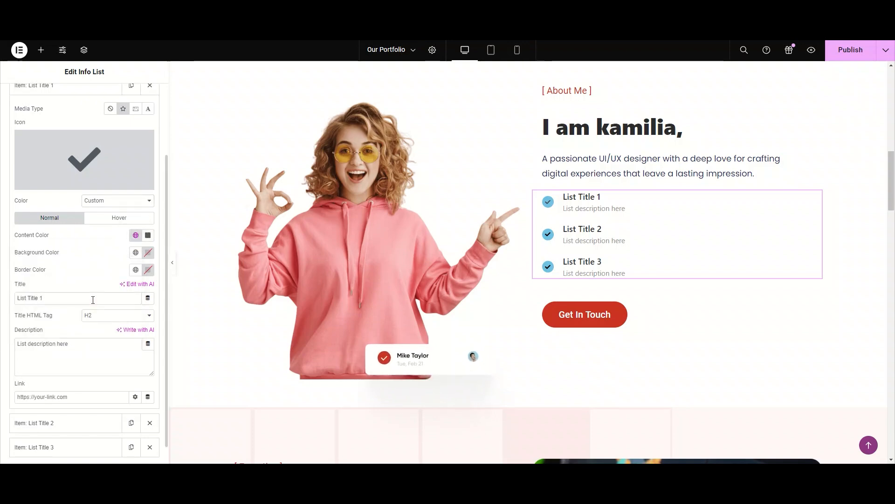
{"action": "left_click", "coordinate": [148, 235]}
{"action": "left_click", "coordinate": [117, 334]}
{"action": "mouse_move", "coordinate": [118, 335]}
{"action": "left_mouse_down"}
{"action": "mouse_move", "coordinate": [103, 290]}
{"action": "mouse_move", "coordinate": [85, 274]}
{"action": "left_mouse_up"}
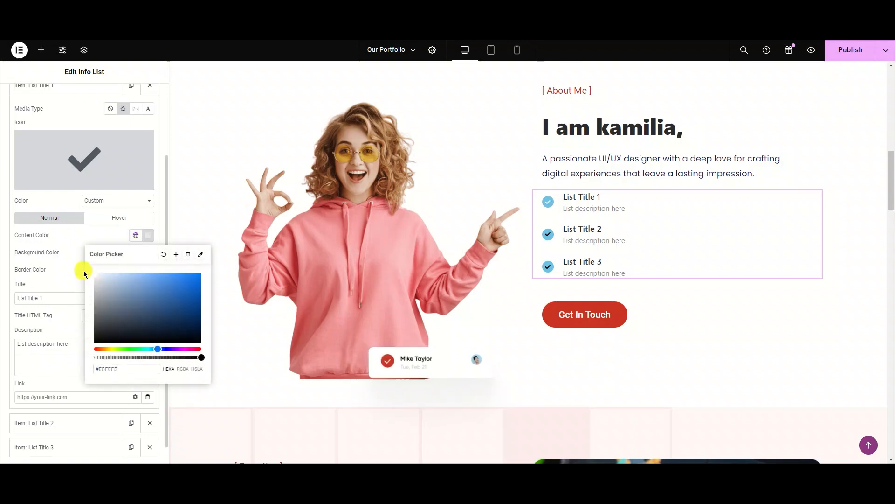
{"action": "left_click", "coordinate": [71, 247]}
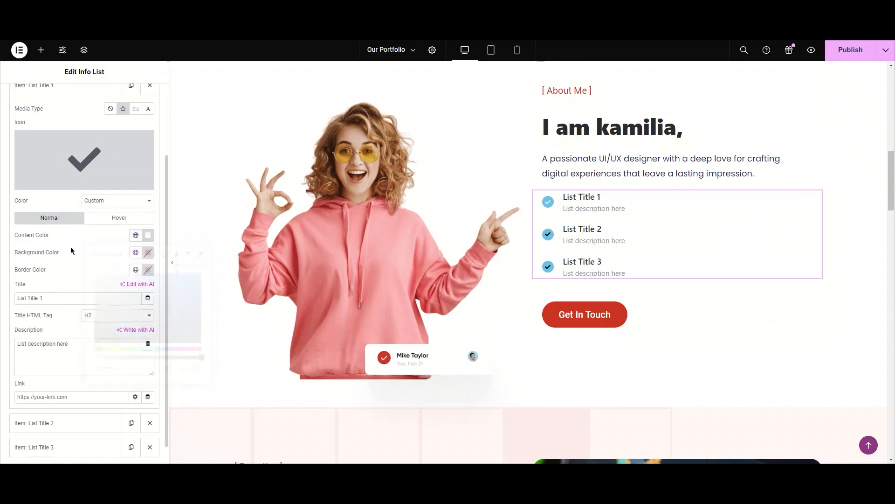
{"action": "left_click", "coordinate": [135, 254]}
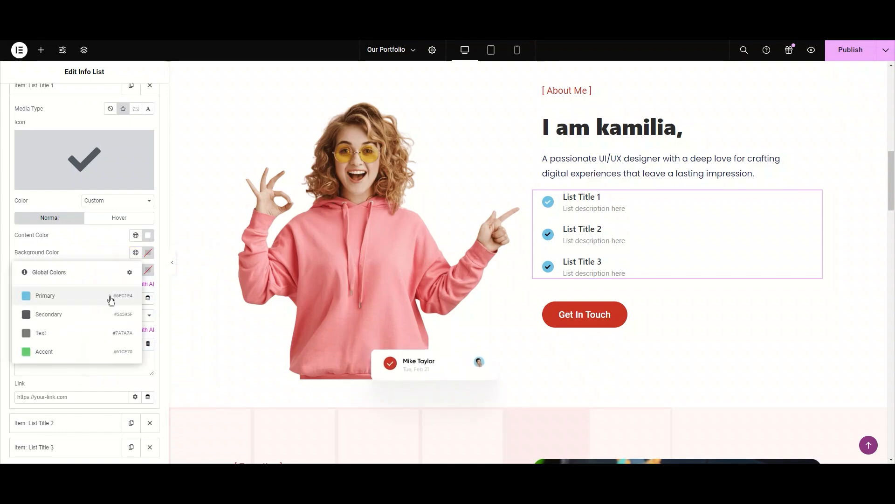
{"action": "left_click", "coordinate": [104, 314]}
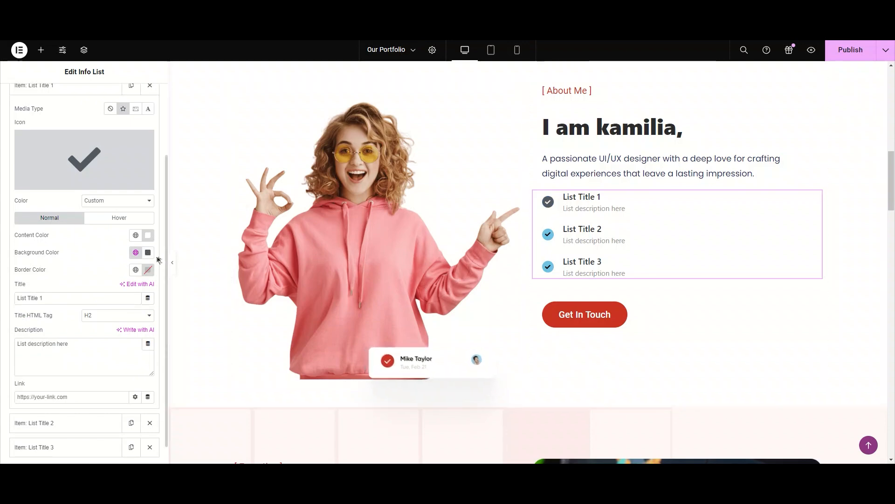
- Change the first list item's title to "User-Centered Design"
{"action": "triple_click", "coordinate": [105, 297]}
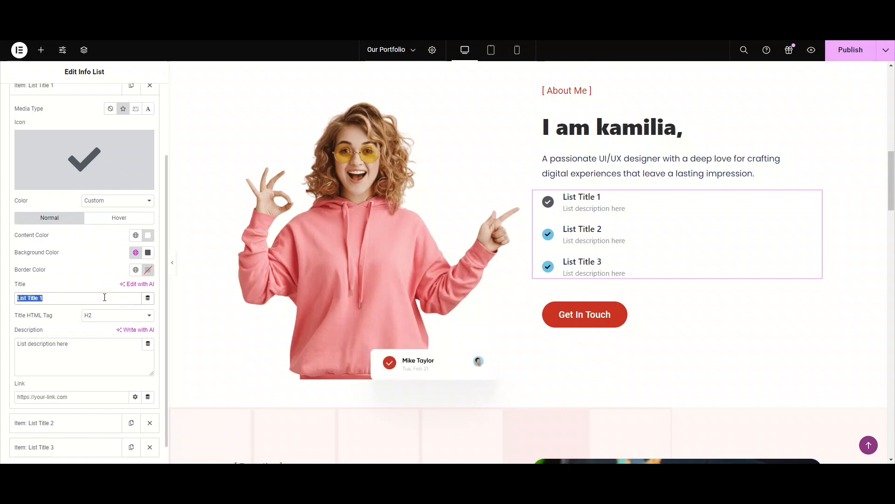
{"action": "type", "text": "User"}
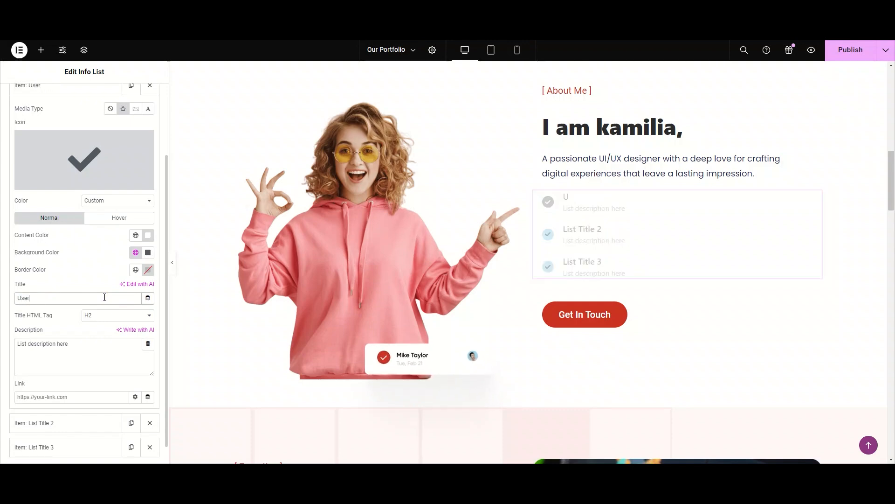
{"action": "type", "text": "-Cente"}
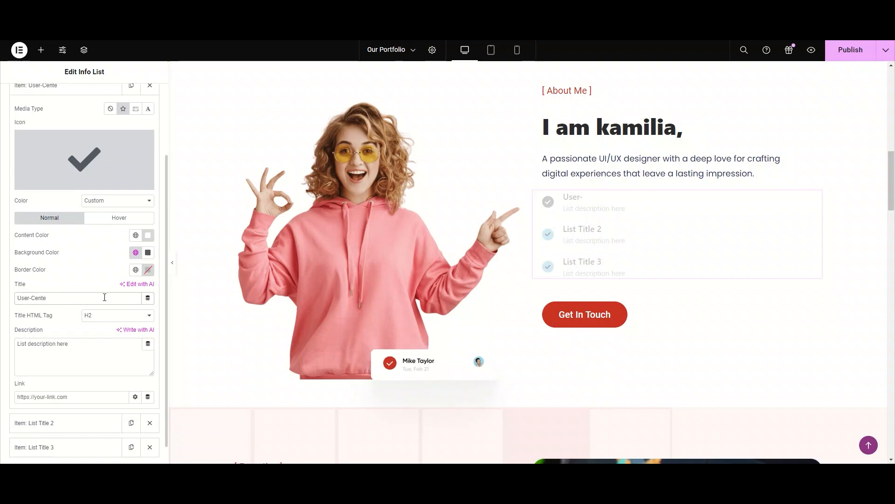
{"action": "type", "text": "red Design"}
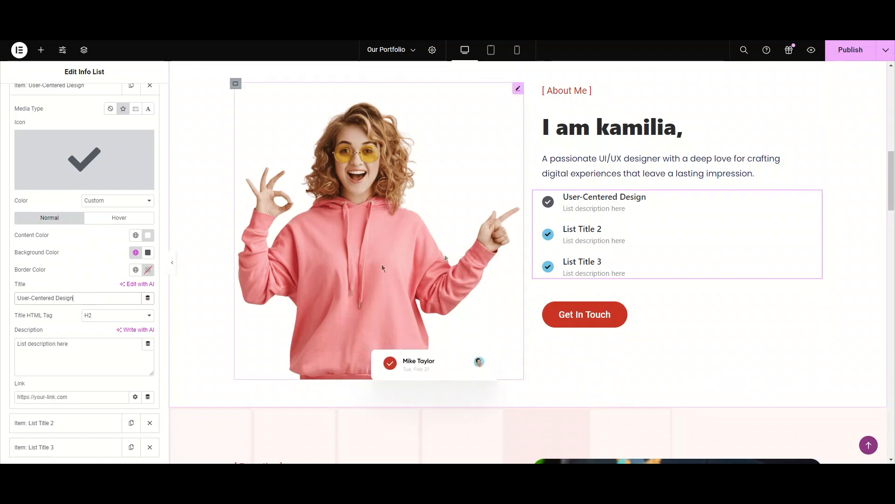
- Try the H6 and H1 title tags on the "User-Centered Design" item and set its title HTML tag to H3
{"action": "left_click", "coordinate": [115, 316]}
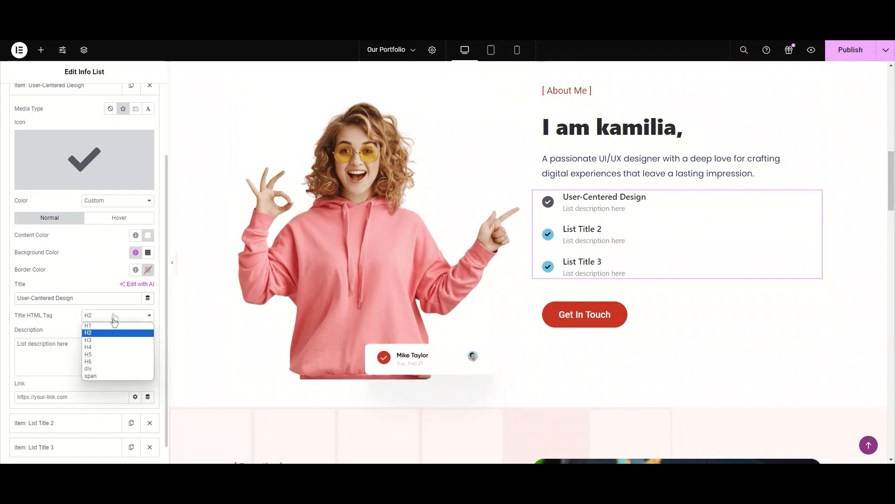
{"action": "left_click", "coordinate": [116, 358]}
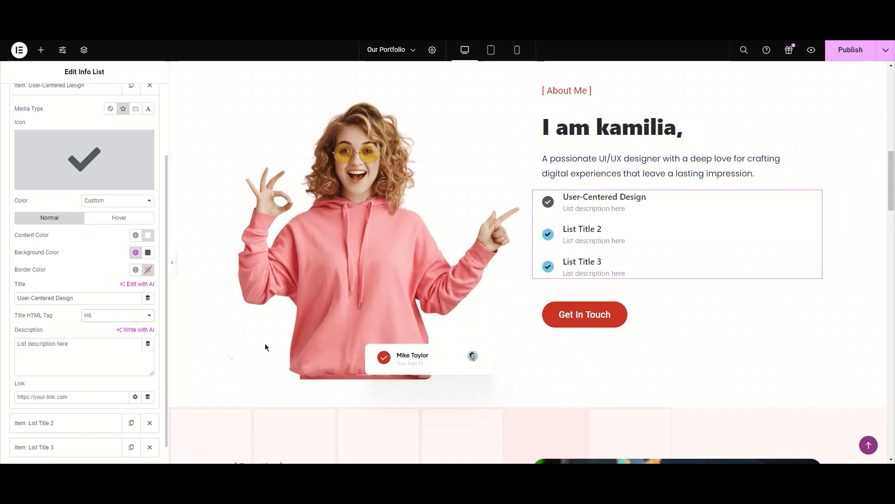
{"action": "left_click", "coordinate": [90, 318]}
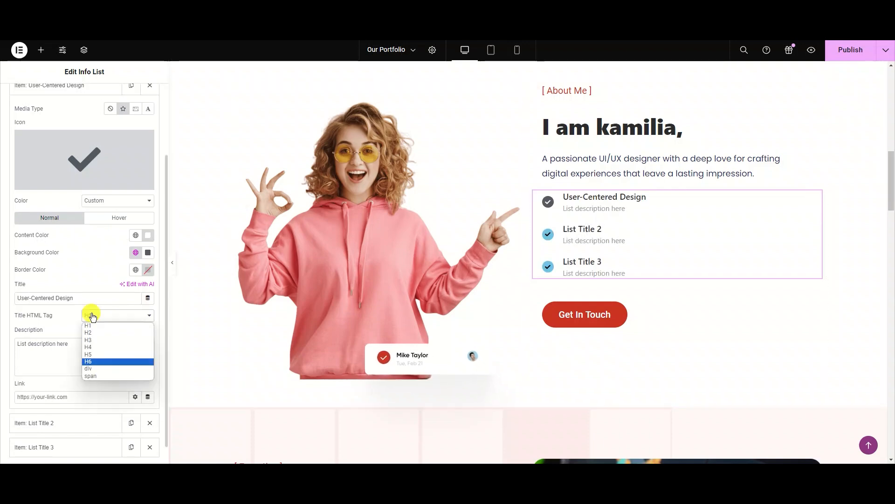
{"action": "left_click", "coordinate": [92, 322]}
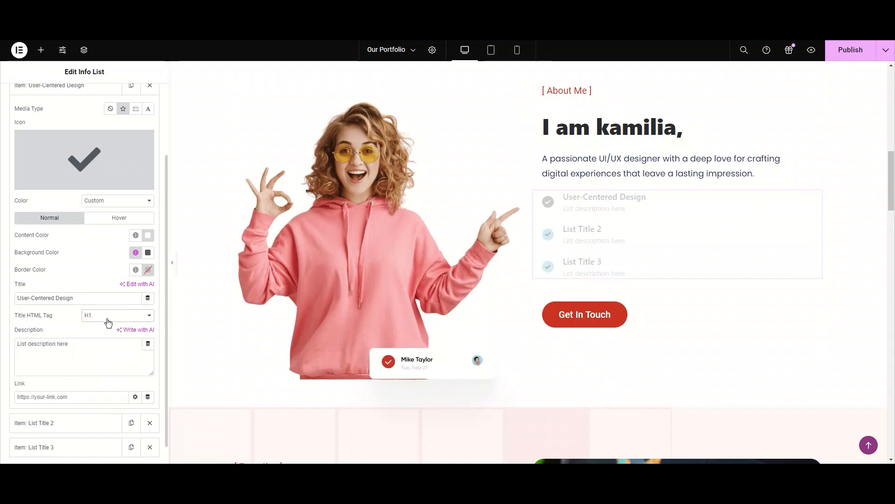
{"action": "left_click", "coordinate": [129, 315]}
{"action": "left_click", "coordinate": [116, 358]}
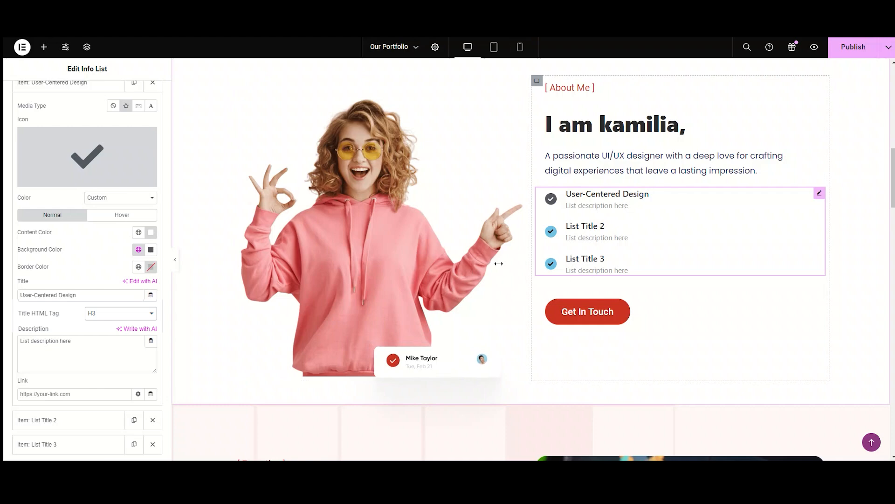
- Replace the "User-Centered Design" item's description with "creative design"
{"action": "left_click", "coordinate": [90, 353]}
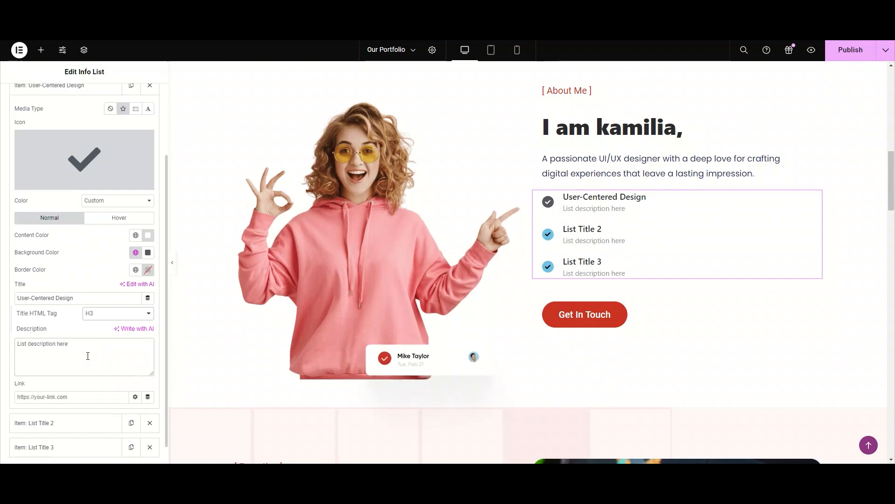
{"action": "triple_click", "coordinate": [87, 355]}
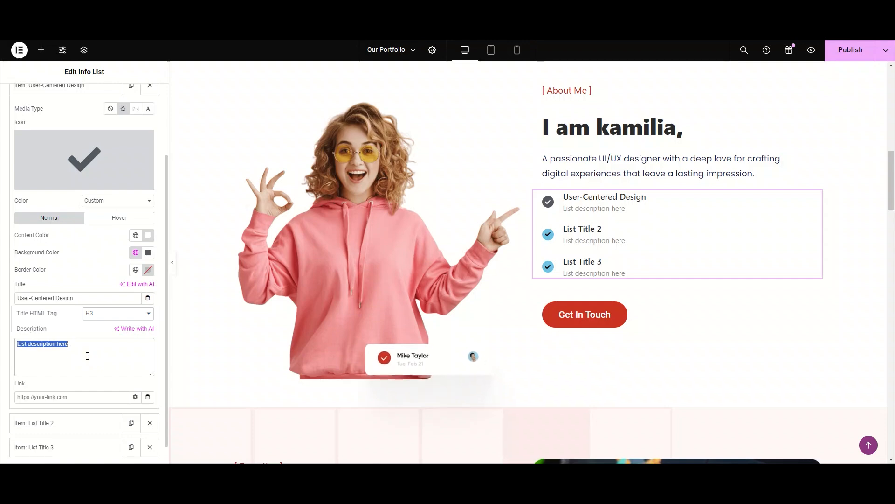
{"action": "type", "text": "Creativi"}
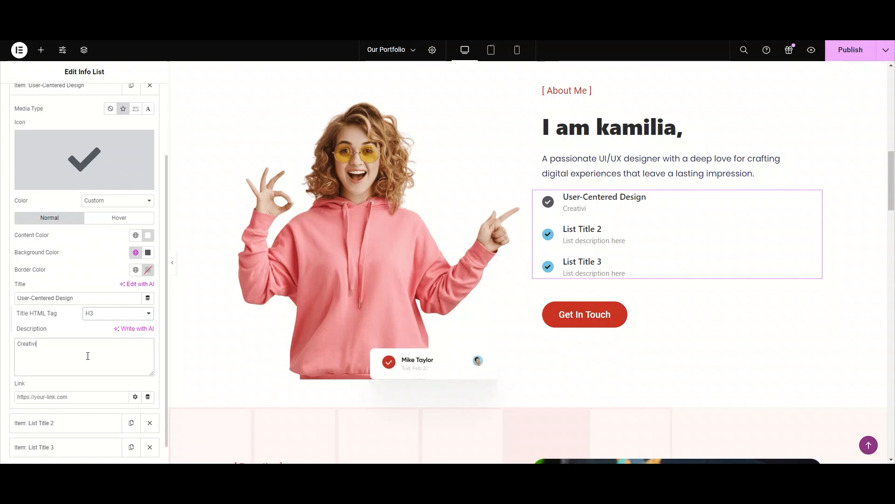
{"action": "type", "text": "ty"}
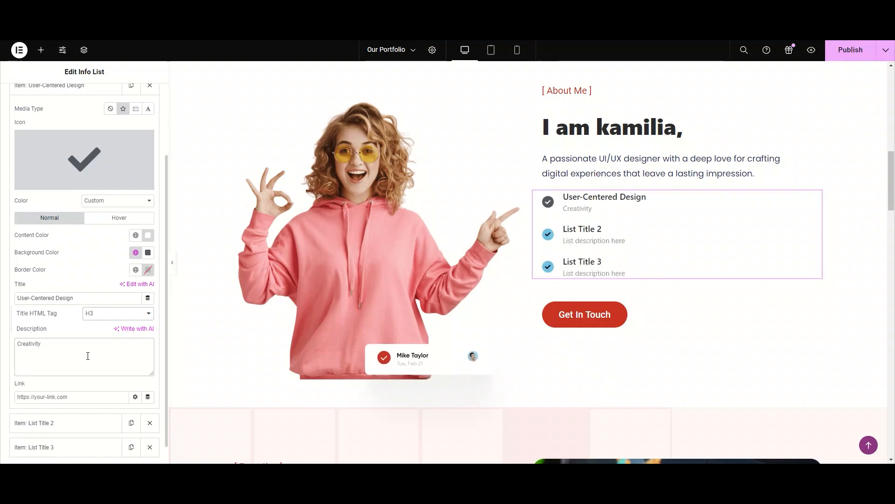
{"action": "key", "text": "ctrl+a"}
{"action": "key", "text": "BackSpace"}
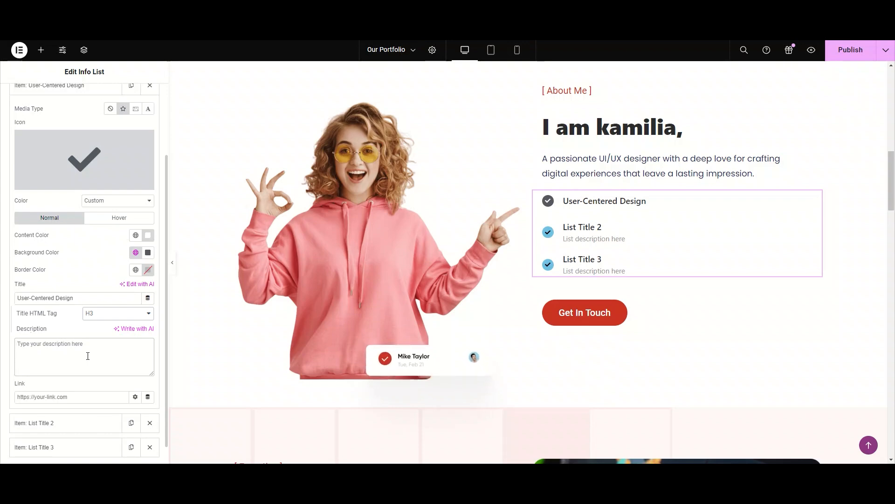
{"action": "type", "text": "creative design"}
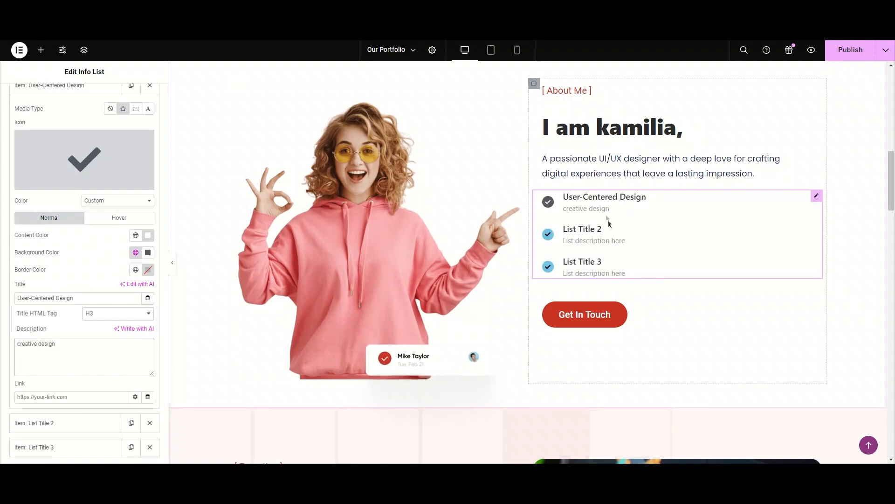
- Clear the description of the "User-Centered Design" item and collapse its settings
{"action": "left_click", "coordinate": [124, 344]}
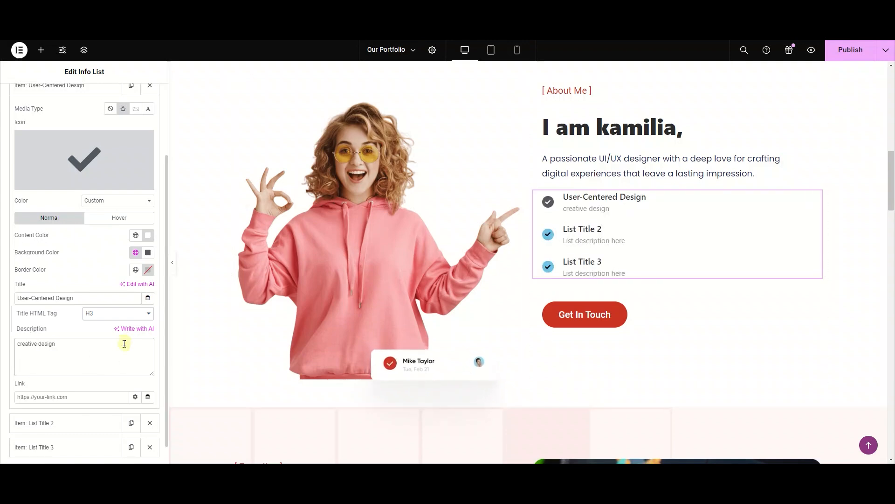
{"action": "triple_click", "coordinate": [124, 344]}
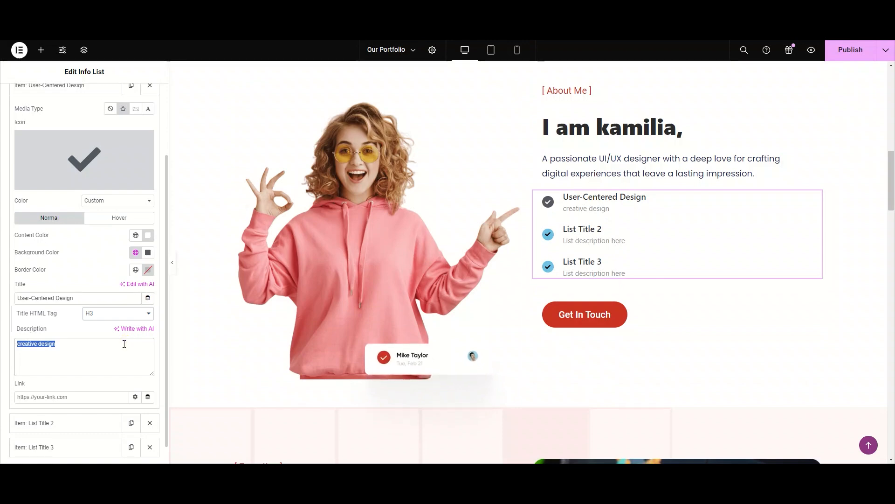
{"action": "key", "text": "BackSpace"}
{"action": "scroll", "coordinate": [93, 256], "scroll_direction": "up", "scroll_amount": 3}
{"action": "left_click", "coordinate": [66, 178]}
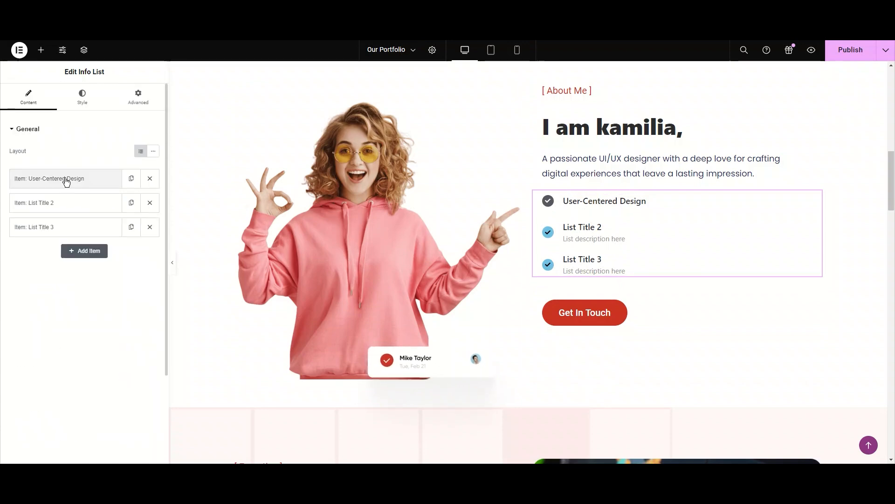
- Add a fourth item to the info list and change the second item's title to "Information Architecture"
{"action": "left_click", "coordinate": [94, 255]}
{"action": "left_click", "coordinate": [93, 202]}
{"action": "triple_click", "coordinate": [102, 348]}
{"action": "type", "text": "Information Architecture"}
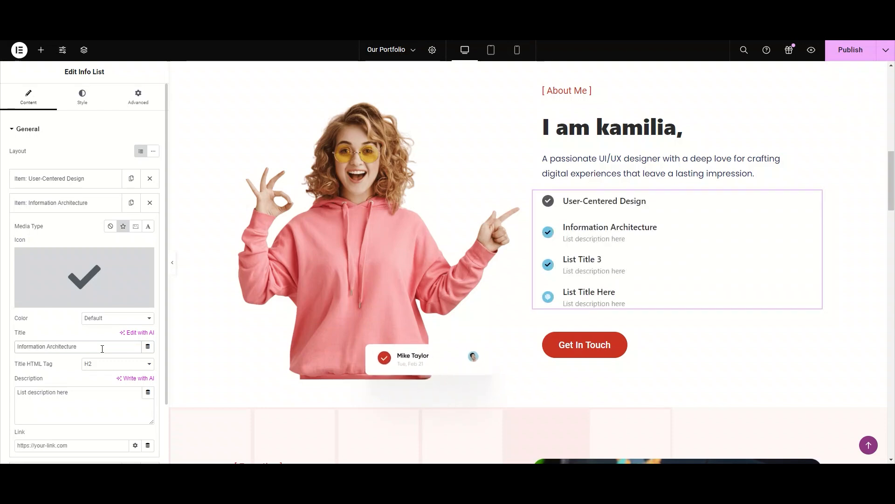
- Clear the "Information Architecture" item's description and give its icon custom colors, a white check on dark grey
{"action": "triple_click", "coordinate": [78, 392]}
{"action": "key", "text": "BackSpace"}
{"action": "scroll", "coordinate": [93, 326], "scroll_direction": "down", "scroll_amount": 1}
{"action": "left_click", "coordinate": [117, 271]}
- Change the third item's title to "Wire Framing and Prototyping" and customize its icon colors to a white check on dark grey
{"action": "left_click", "coordinate": [78, 180]}
{"action": "triple_click", "coordinate": [80, 324]}
{"action": "type", "text": "Wire Framing and Prototyping"}
{"action": "left_click", "coordinate": [146, 349]}
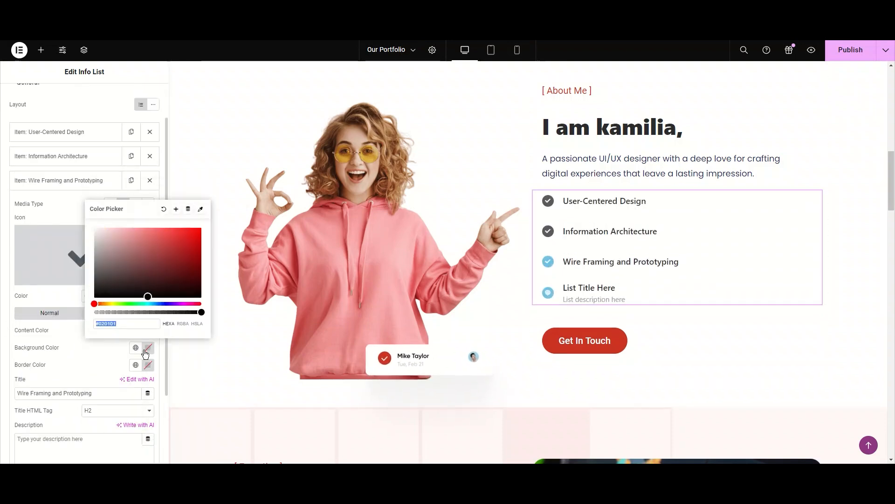
- Search the icon library for "check", insert a check icon into the fourth item, and title the item "Usability Testing"
{"action": "left_click", "coordinate": [66, 204]}
{"action": "left_click", "coordinate": [84, 278]}
{"action": "left_click", "coordinate": [516, 109]}
{"action": "type", "text": "check"}
{"action": "left_click", "coordinate": [567, 166]}
{"action": "left_click", "coordinate": [707, 426]}
{"action": "triple_click", "coordinate": [92, 324]}
{"action": "type", "text": "Usability Testing"}
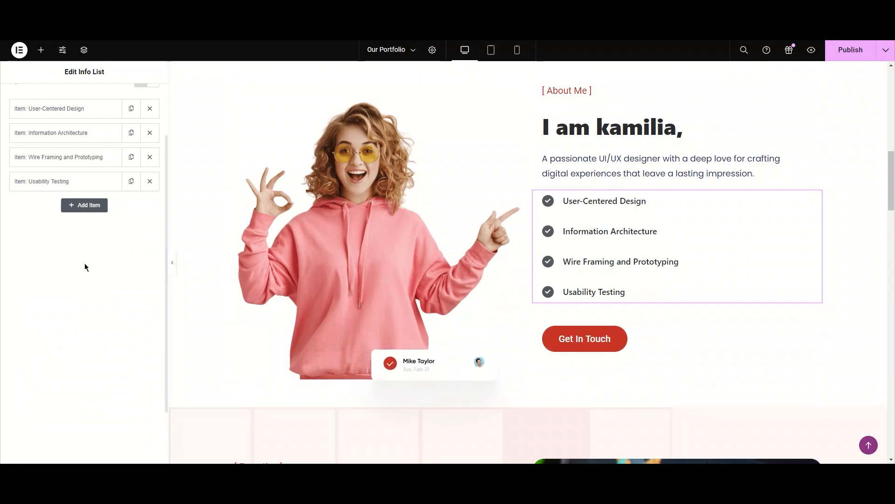
- Open the general style settings of the info list
{"action": "scroll", "coordinate": [85, 263], "scroll_direction": "up", "scroll_amount": 3}
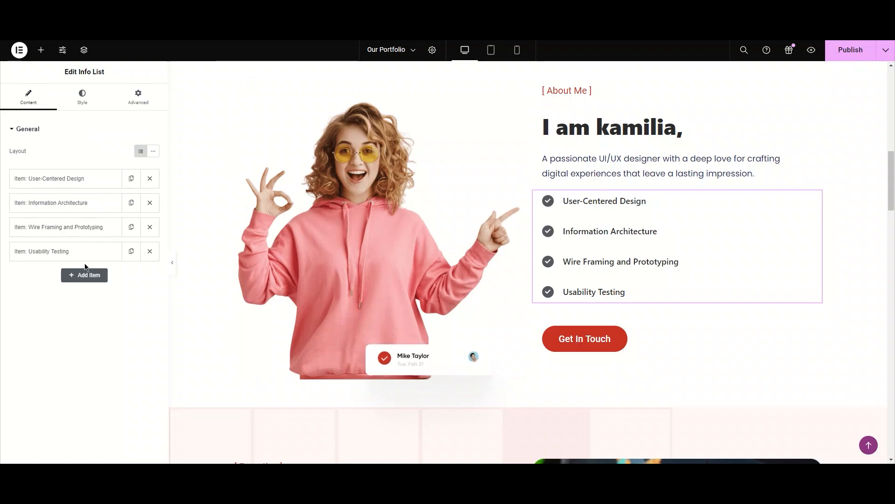
{"action": "left_click", "coordinate": [31, 133]}
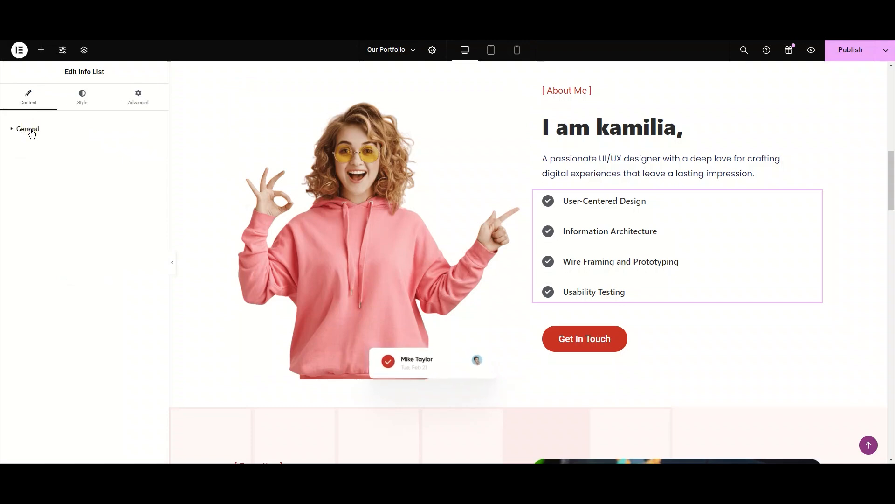
{"action": "left_click", "coordinate": [91, 99]}
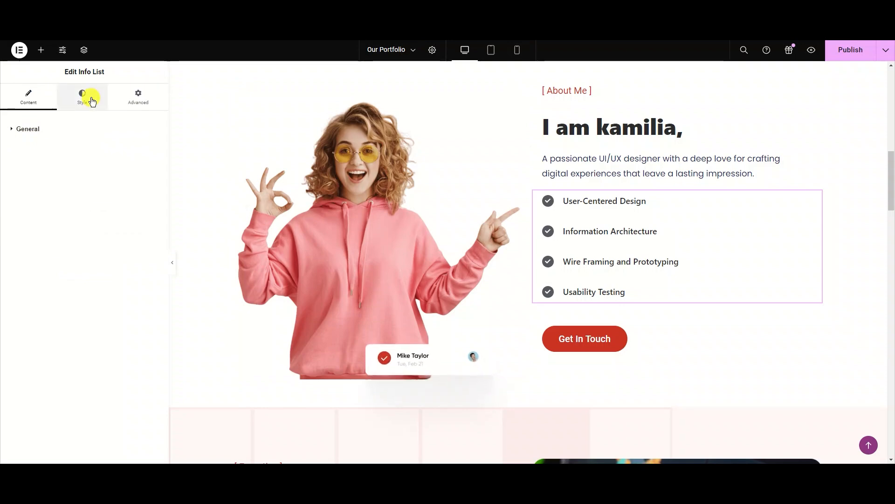
{"action": "left_click", "coordinate": [89, 135]}
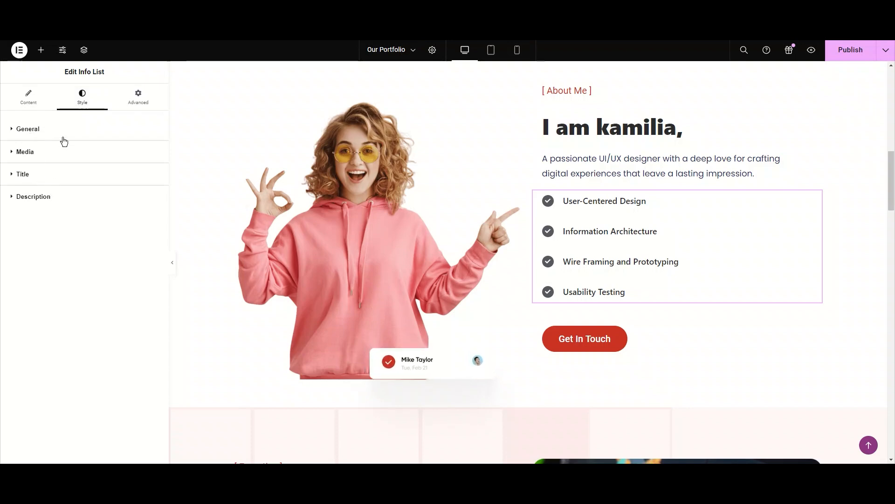
{"action": "left_click", "coordinate": [42, 133]}
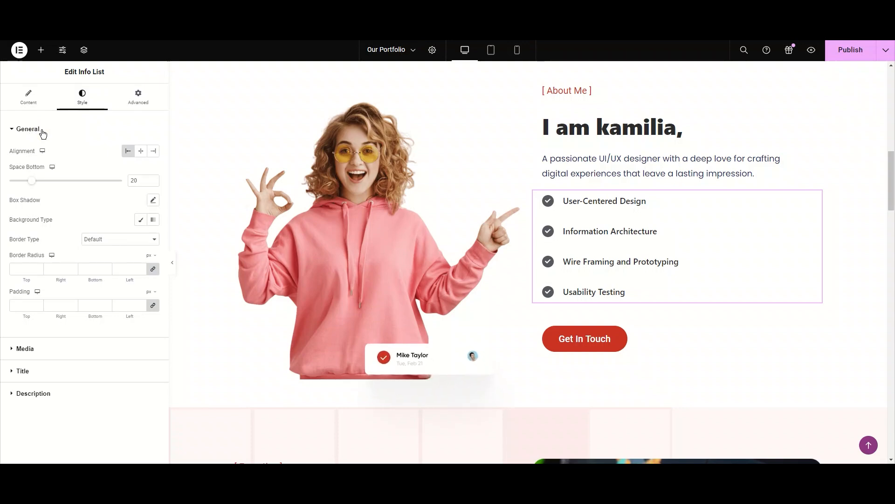
- Try center and right alignment on the info list items and return them to left alignment
{"action": "left_click", "coordinate": [142, 152]}
{"action": "left_click", "coordinate": [152, 152]}
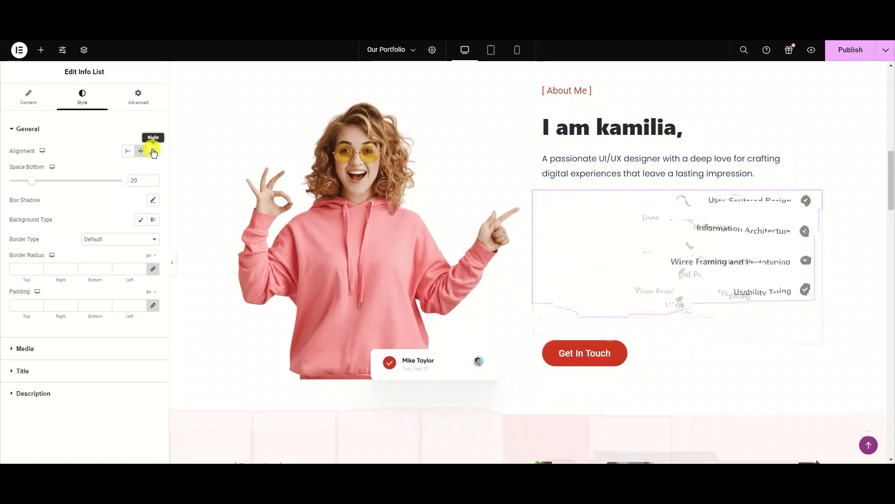
{"action": "left_click", "coordinate": [140, 152]}
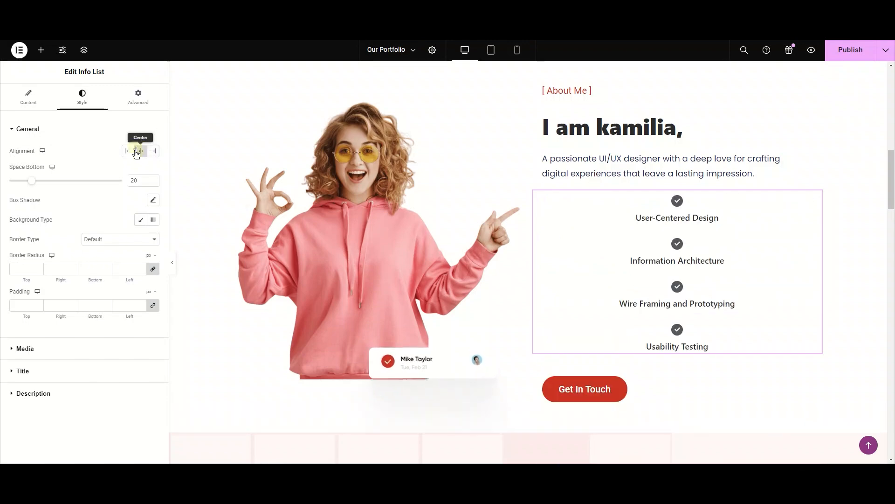
{"action": "left_click", "coordinate": [132, 151]}
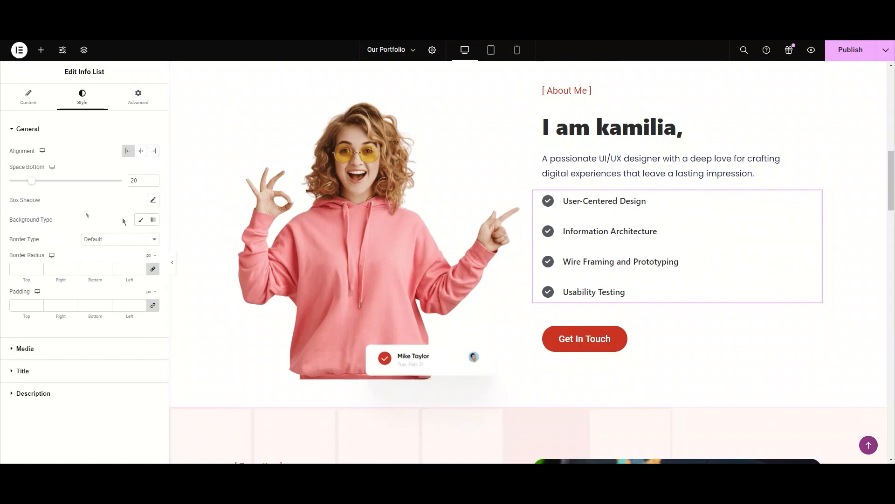
- Set the info list's bottom spacing between items to 5
{"action": "left_click_drag", "start_coordinate": [31, 181], "coordinate": [54, 189]}
{"action": "mouse_move", "coordinate": [45, 189]}
{"action": "left_mouse_down"}
{"action": "mouse_move", "coordinate": [65, 189]}
{"action": "mouse_move", "coordinate": [51, 196]}
{"action": "mouse_move", "coordinate": [59, 196]}
{"action": "left_mouse_up"}
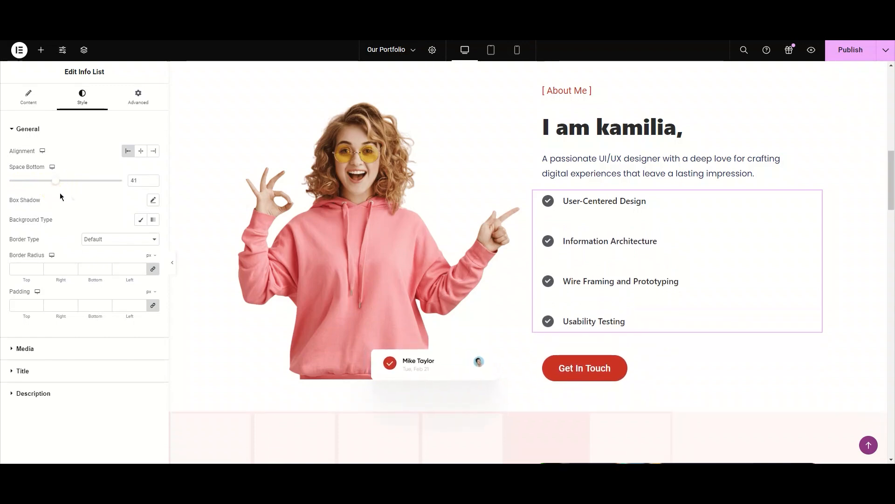
{"action": "left_click", "coordinate": [134, 178]}
{"action": "double_click", "coordinate": [140, 179]}
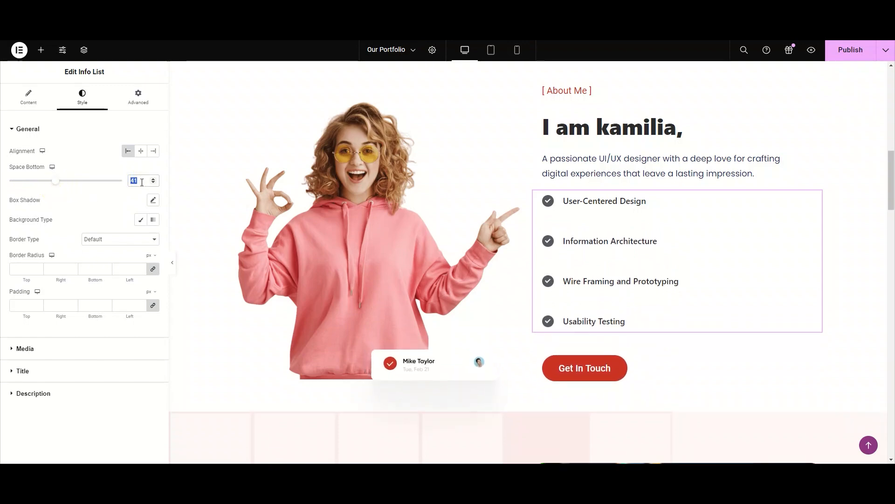
{"action": "type", "text": "5"}
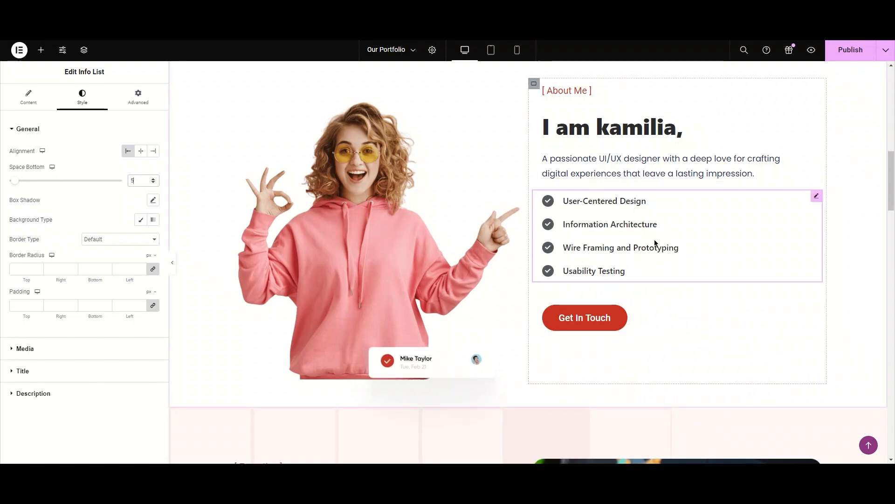
- Try a box shadow on the list items with horizontal -8, vertical 8, blur 24 and spread -8, and reset it
{"action": "left_click", "coordinate": [153, 200]}
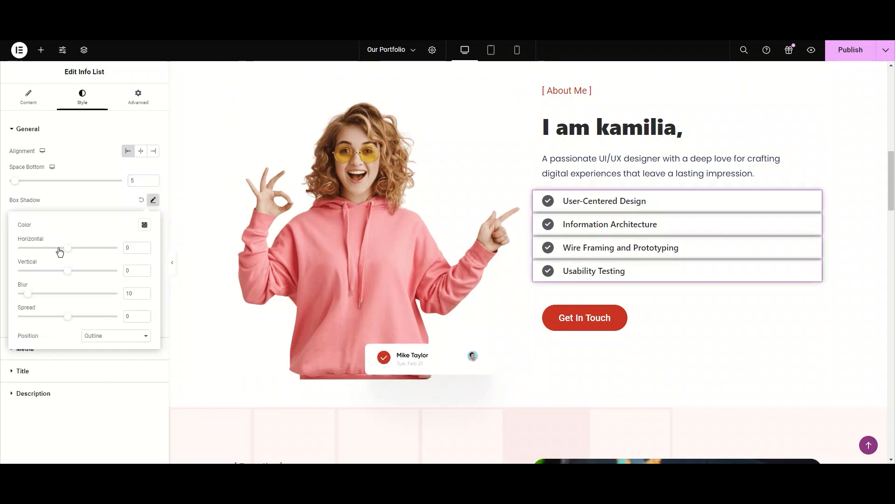
{"action": "left_click_drag", "start_coordinate": [67, 252], "coordinate": [71, 269]}
{"action": "left_click_drag", "start_coordinate": [29, 293], "coordinate": [47, 291]}
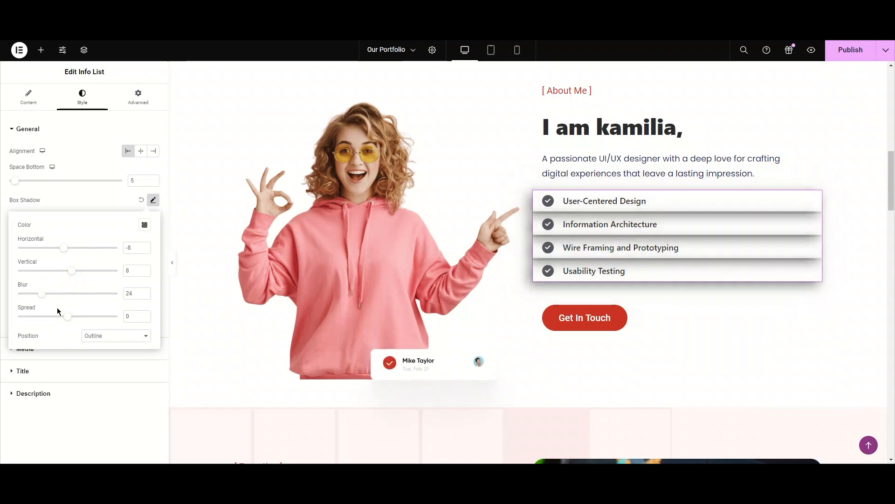
{"action": "mouse_move", "coordinate": [71, 320]}
{"action": "left_mouse_down"}
{"action": "mouse_move", "coordinate": [82, 319]}
{"action": "mouse_move", "coordinate": [65, 318]}
{"action": "left_mouse_up"}
{"action": "left_click", "coordinate": [139, 200]}
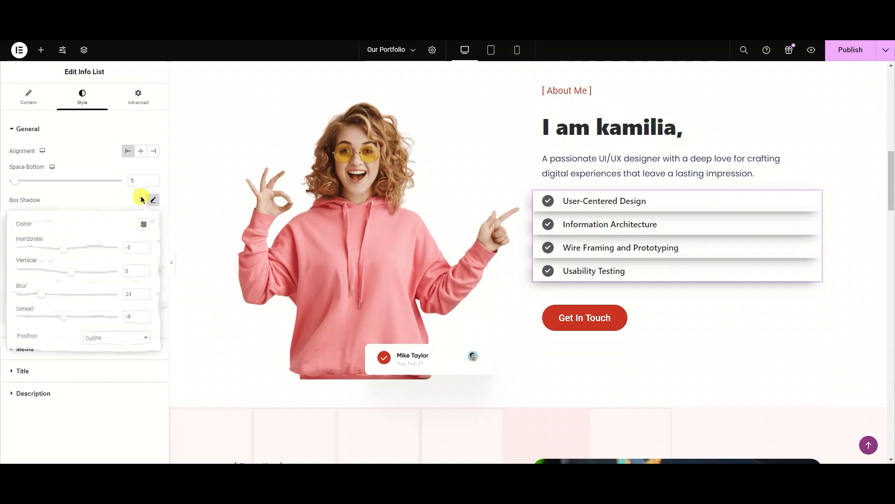
{"action": "left_click", "coordinate": [139, 201]}
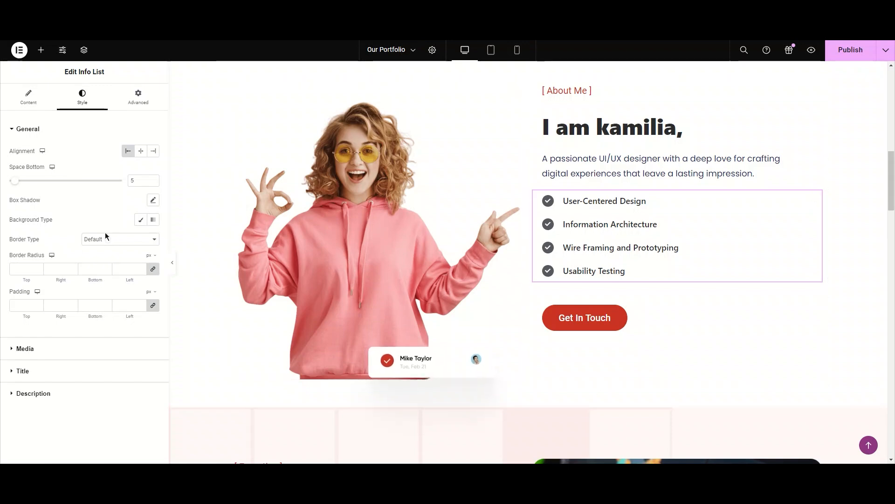
- Give the list items a classic background in light pink, #FFD5D5
{"action": "left_click", "coordinate": [142, 223]}
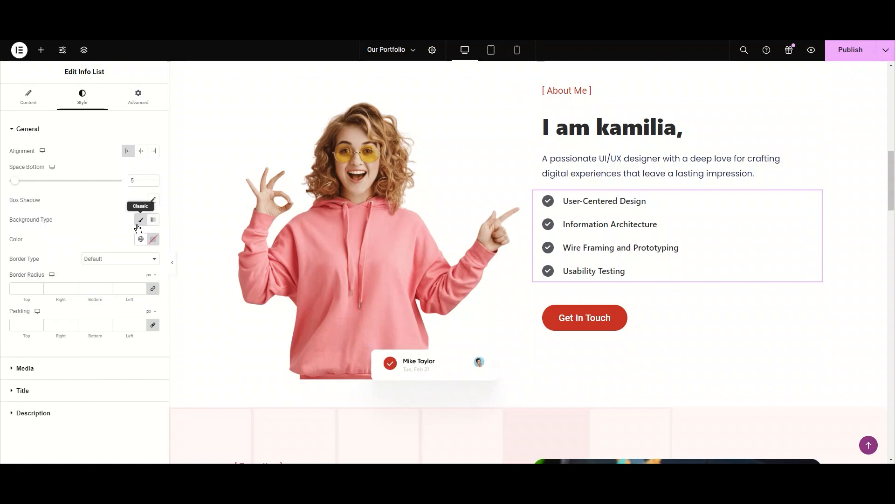
{"action": "left_click", "coordinate": [153, 239]}
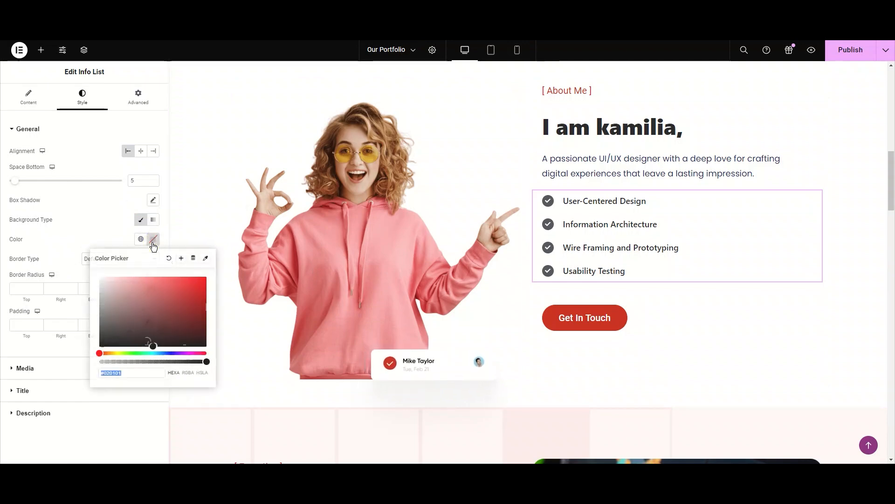
{"action": "left_click_drag", "start_coordinate": [149, 292], "coordinate": [123, 258]}
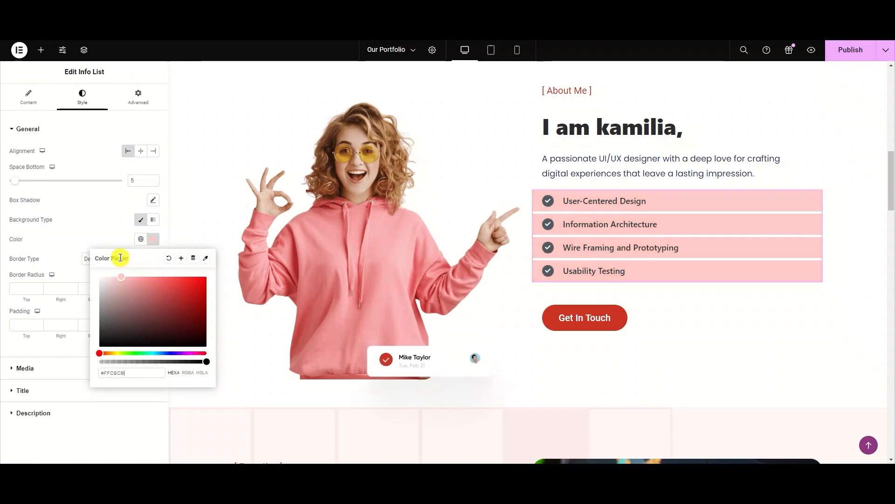
{"action": "left_click", "coordinate": [112, 231]}
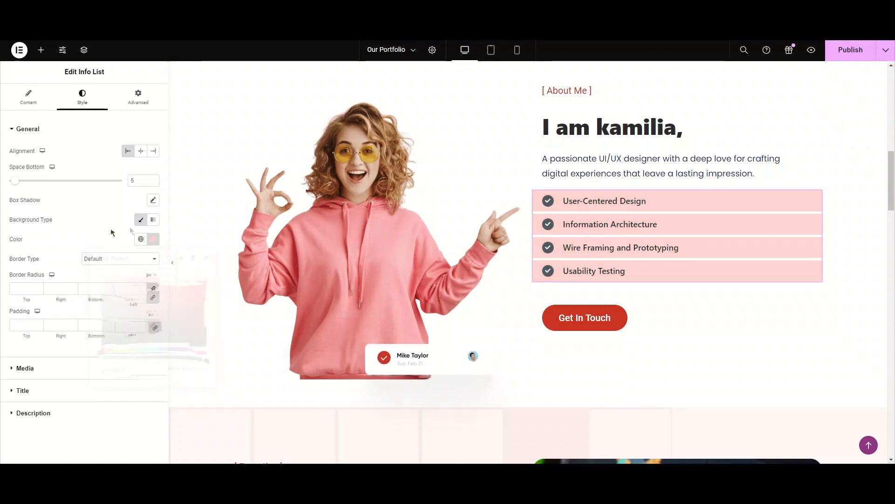
- Try a gradient background on the list items with purple and light blue #D2F4FF as second color, and clear that second color
{"action": "left_click", "coordinate": [156, 223]}
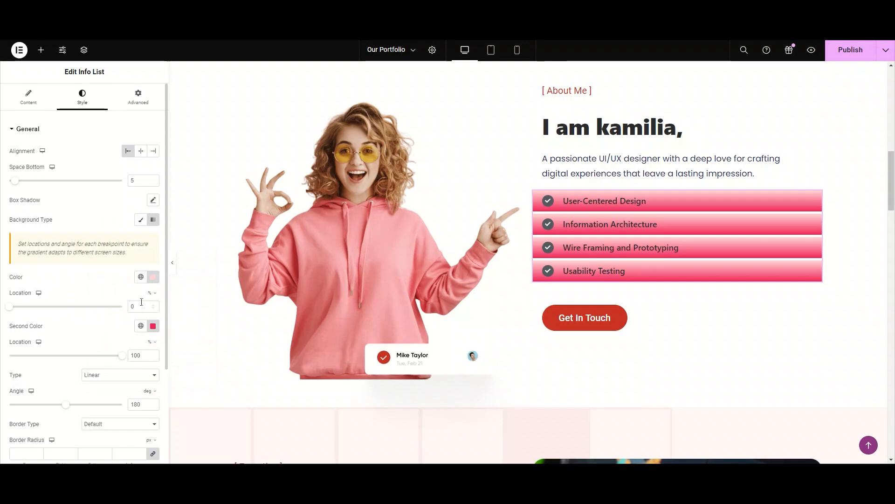
{"action": "left_click", "coordinate": [153, 326]}
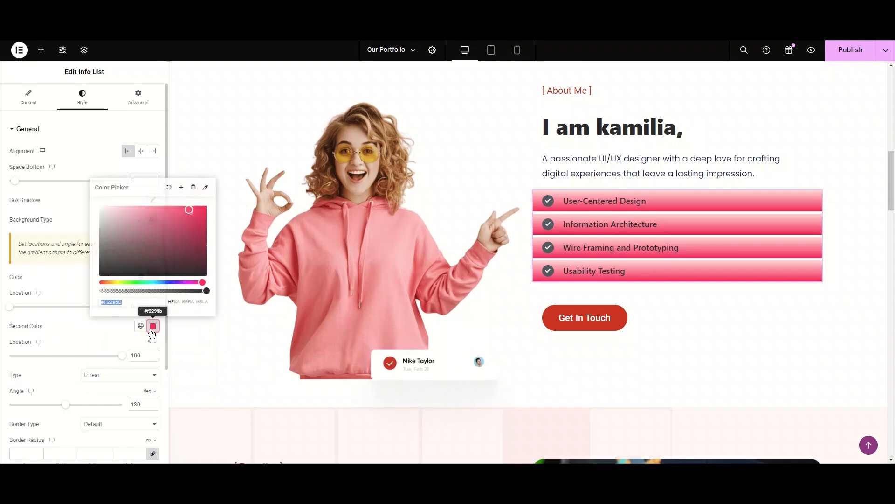
{"action": "left_click", "coordinate": [159, 282]}
{"action": "left_click_drag", "start_coordinate": [159, 282], "coordinate": [177, 280]}
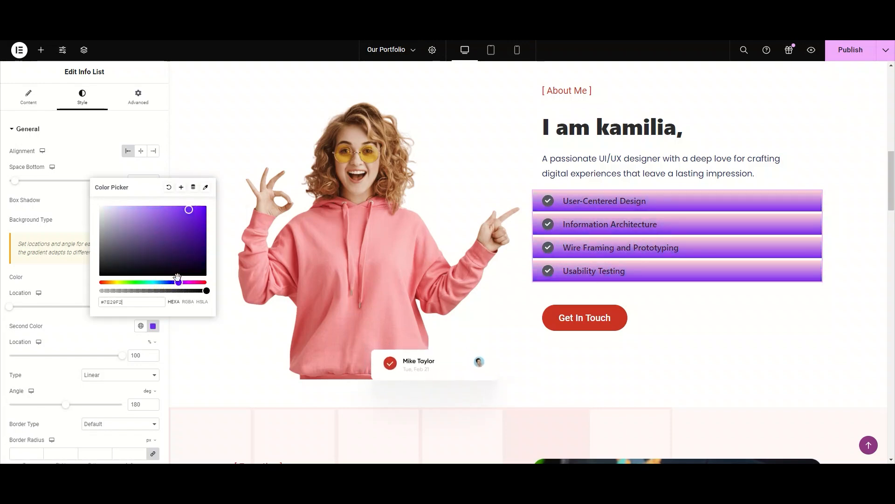
{"action": "left_click", "coordinate": [157, 282]}
{"action": "left_click_drag", "start_coordinate": [140, 216], "coordinate": [120, 201]}
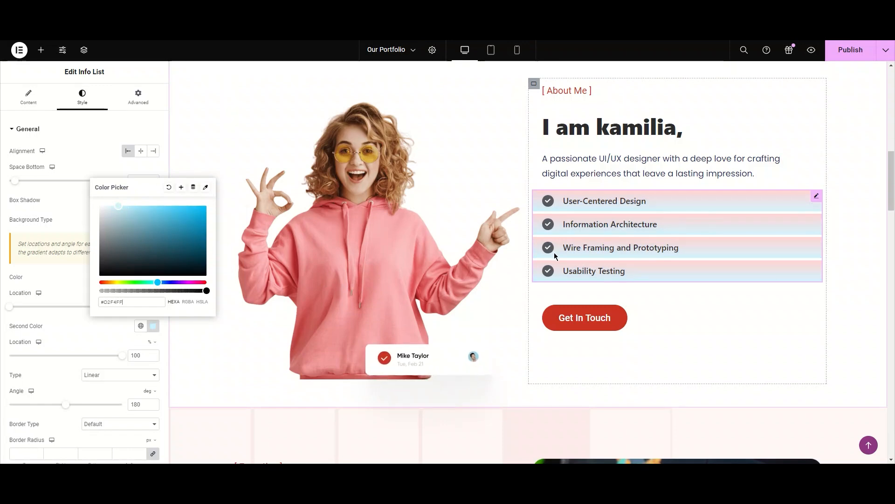
{"action": "left_click", "coordinate": [169, 189]}
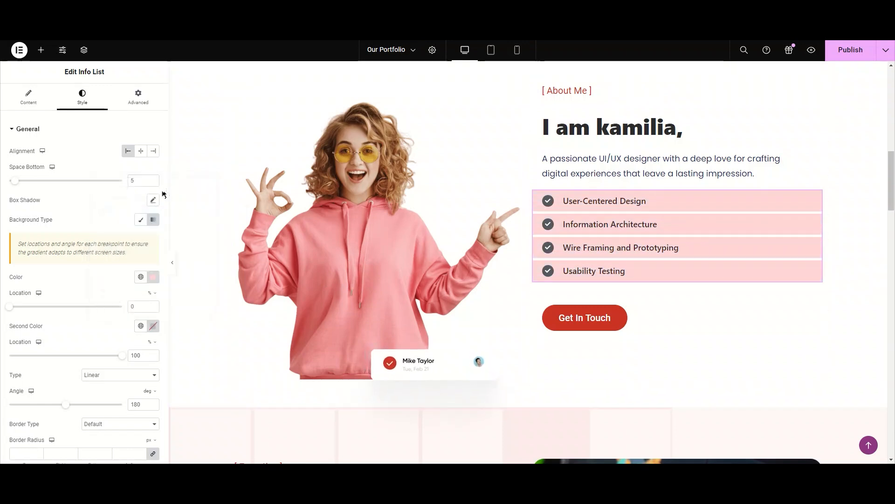
- Switch the list items' background back to Classic and clear its pink color
{"action": "left_click", "coordinate": [146, 222]}
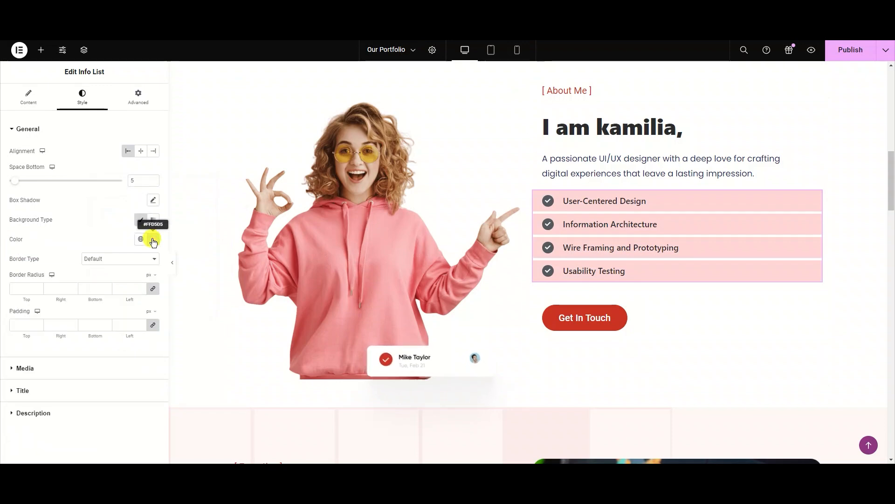
{"action": "left_click", "coordinate": [153, 239]}
{"action": "left_click", "coordinate": [170, 258]}
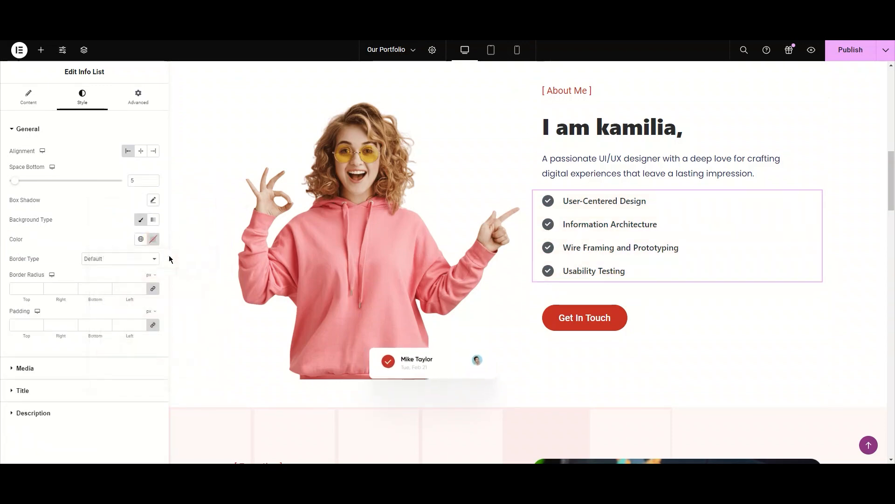
- Give the list items a Solid border with a width of 1 px on all sides
{"action": "left_click", "coordinate": [126, 259]}
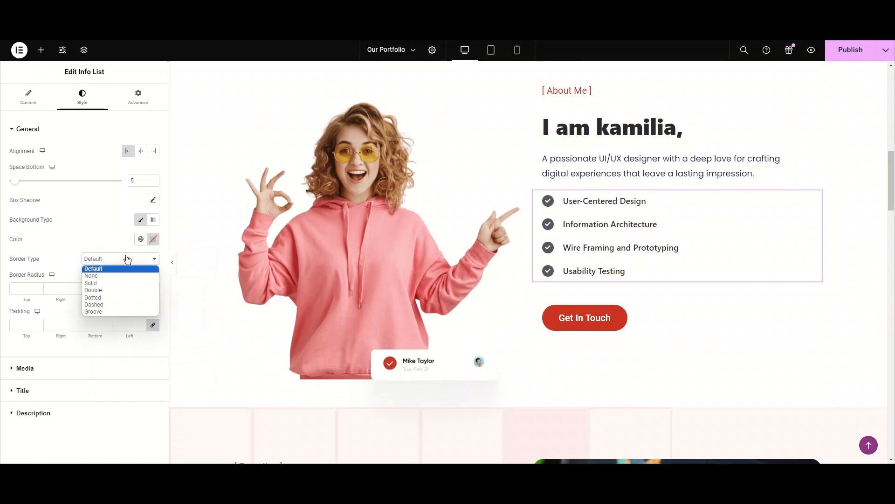
{"action": "left_click", "coordinate": [125, 280]}
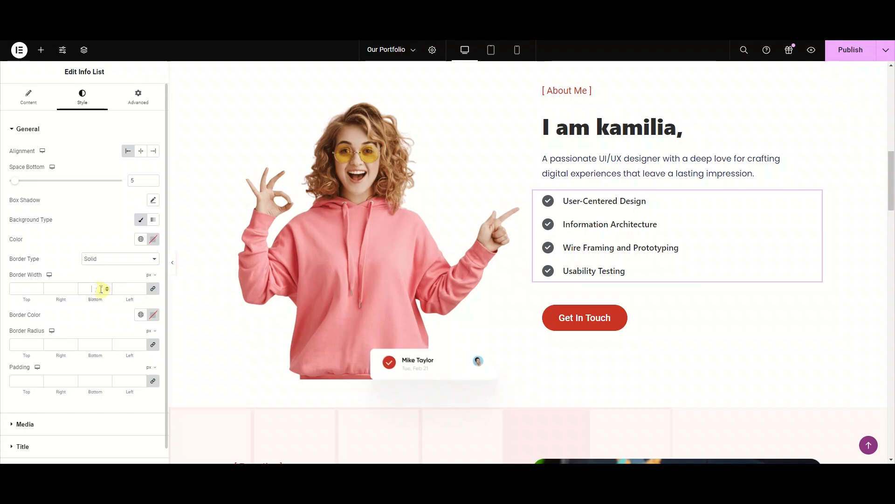
{"action": "left_click", "coordinate": [108, 290]}
{"action": "left_click", "coordinate": [108, 289]}
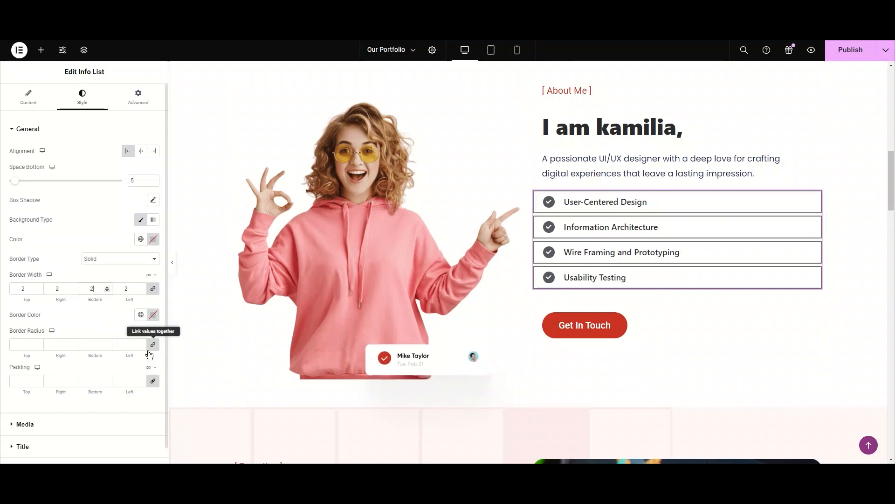
{"action": "key", "text": "BackSpace"}
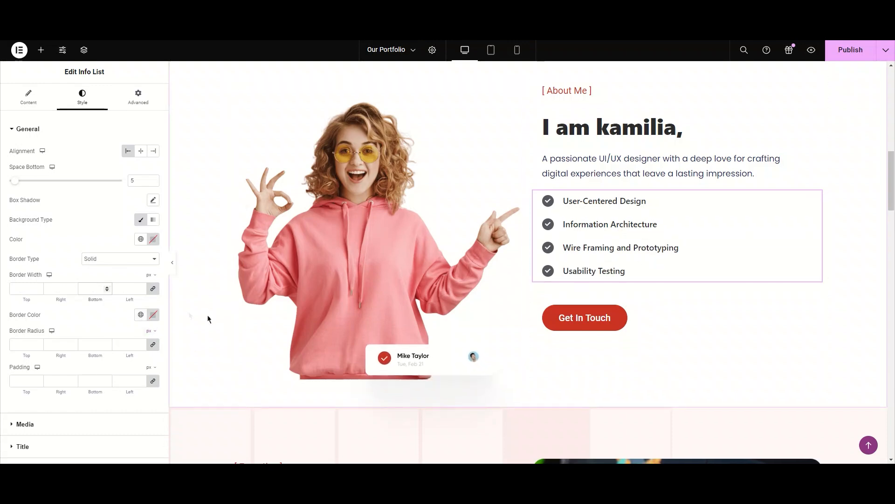
{"action": "left_click", "coordinate": [105, 286]}
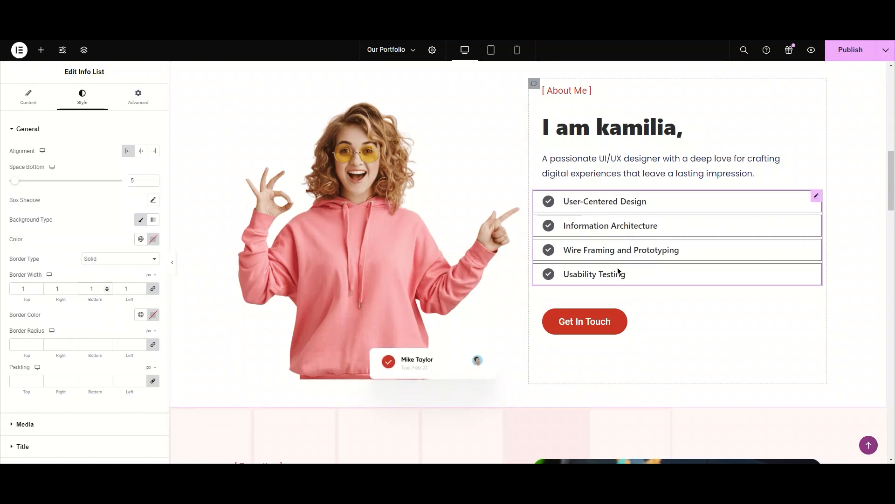
- Apply the global Primary color to the list items' border and set its radius to 2 px on all corners
{"action": "left_click", "coordinate": [140, 314]}
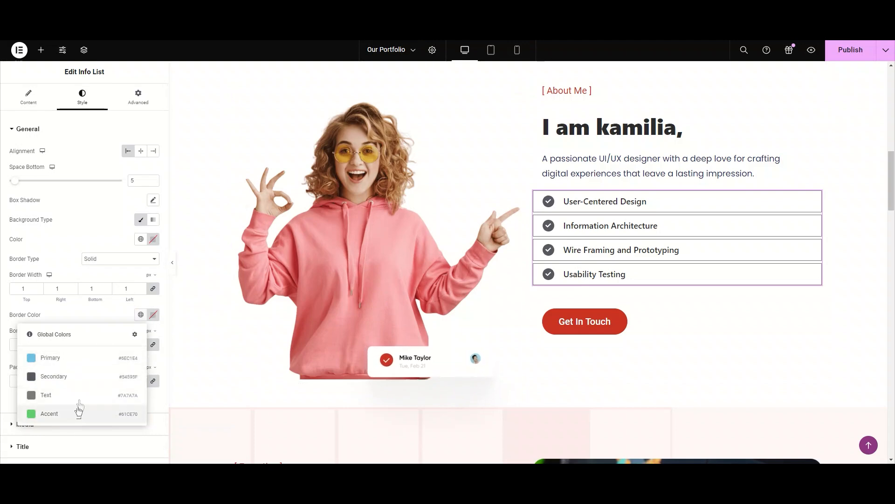
{"action": "left_click", "coordinate": [89, 358]}
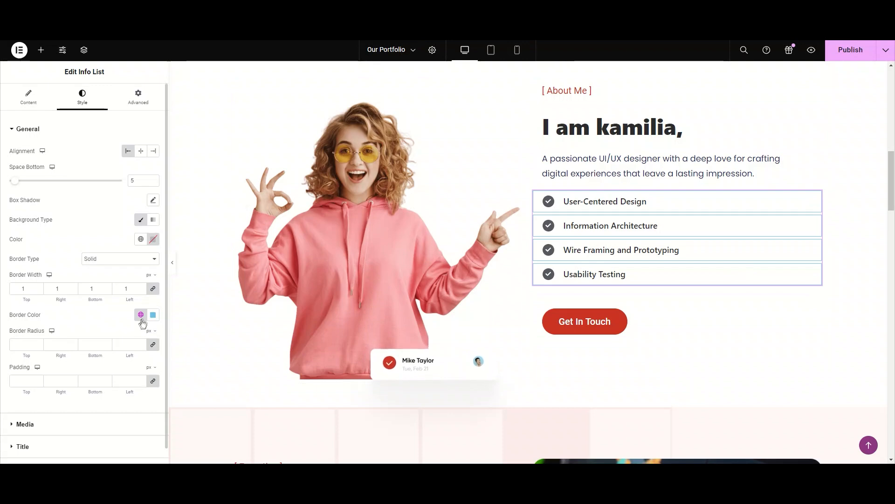
{"action": "left_click", "coordinate": [122, 347]}
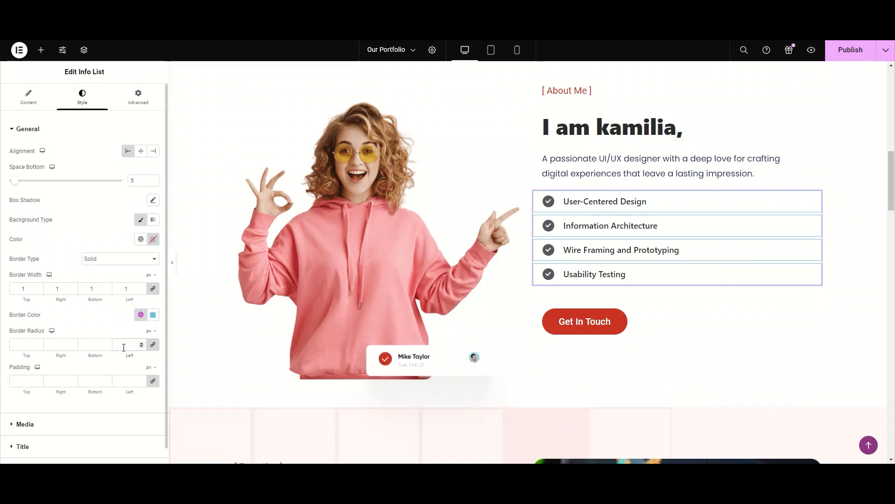
{"action": "type", "text": "2"}
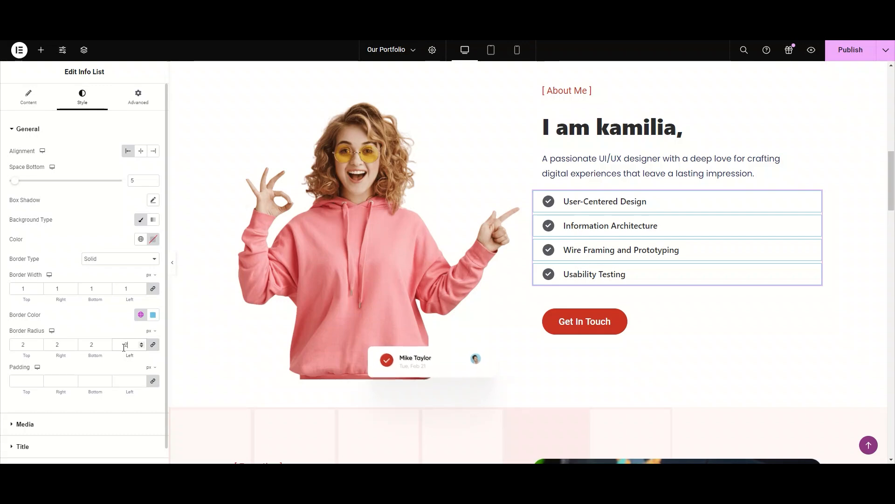
- Set the list items' border radius to 20 px and border width to 3 px on all sides
{"action": "type", "text": "0"}
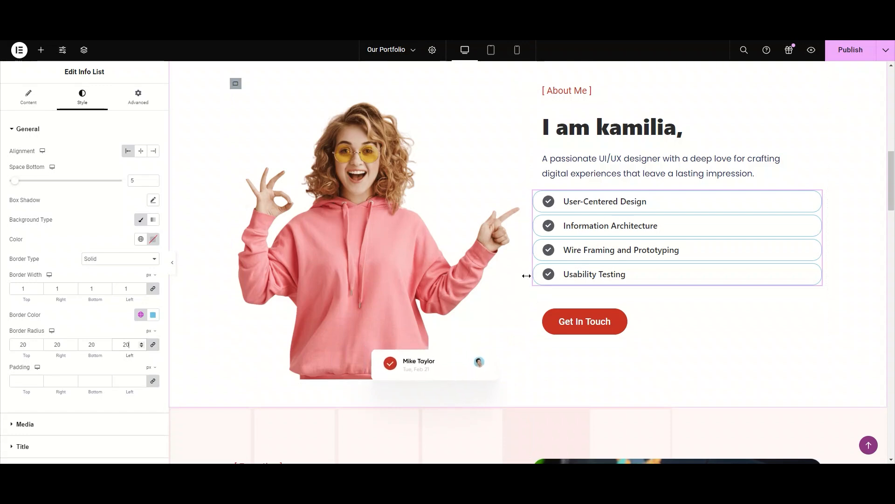
{"action": "left_click", "coordinate": [141, 286]}
{"action": "left_click", "coordinate": [141, 286]}
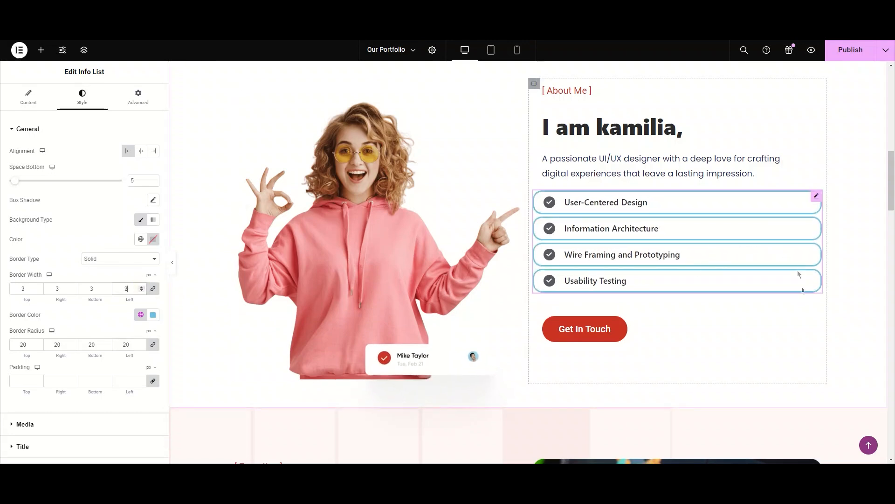
- Try a padding of 20 px on all sides of the list items, and clear it
{"action": "left_click", "coordinate": [120, 381]}
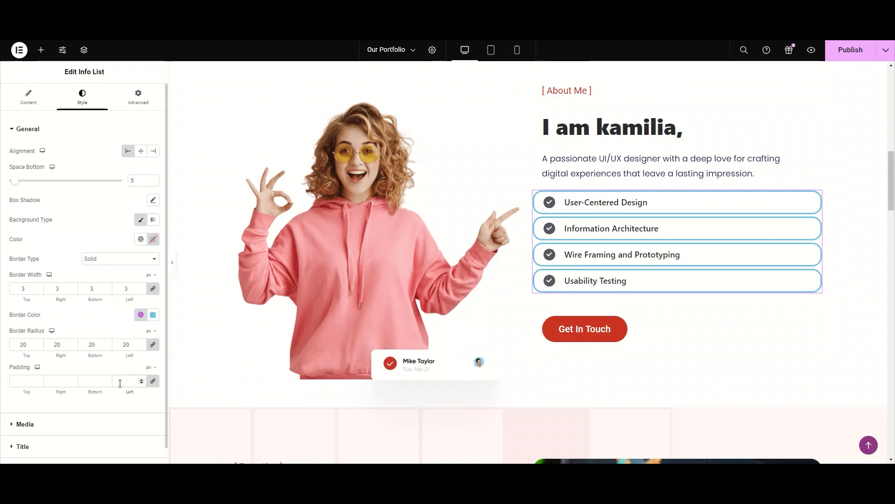
{"action": "type", "text": "20"}
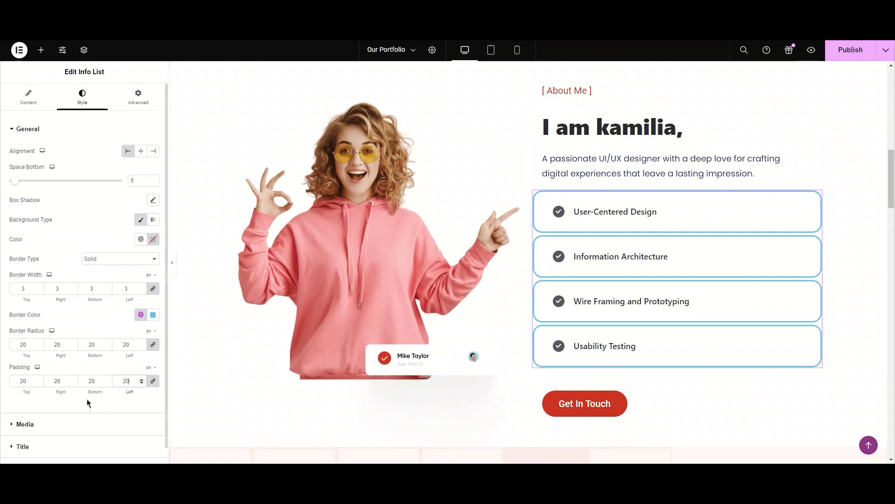
{"action": "key", "text": "BackSpace"}
{"action": "key", "text": "BackSpace"}
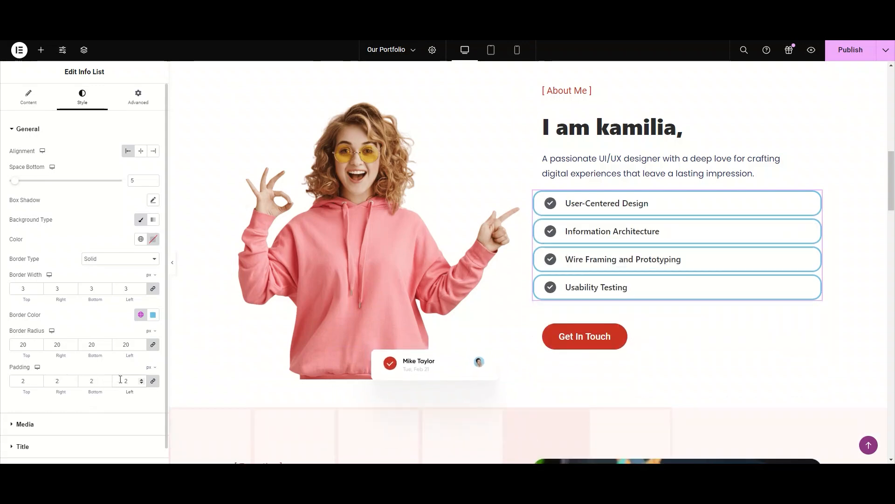
- Clear the list items' border radius and border width, and return their border type to Default
{"action": "left_click", "coordinate": [127, 350]}
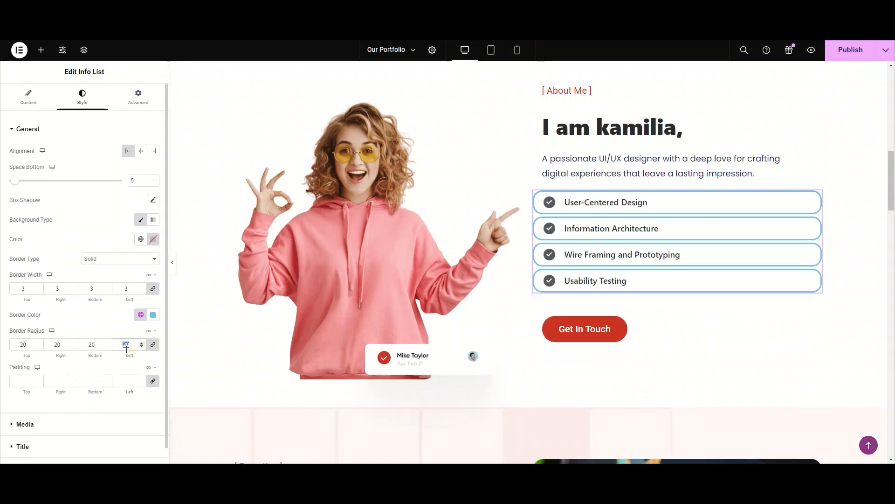
{"action": "key", "text": "BackSpace"}
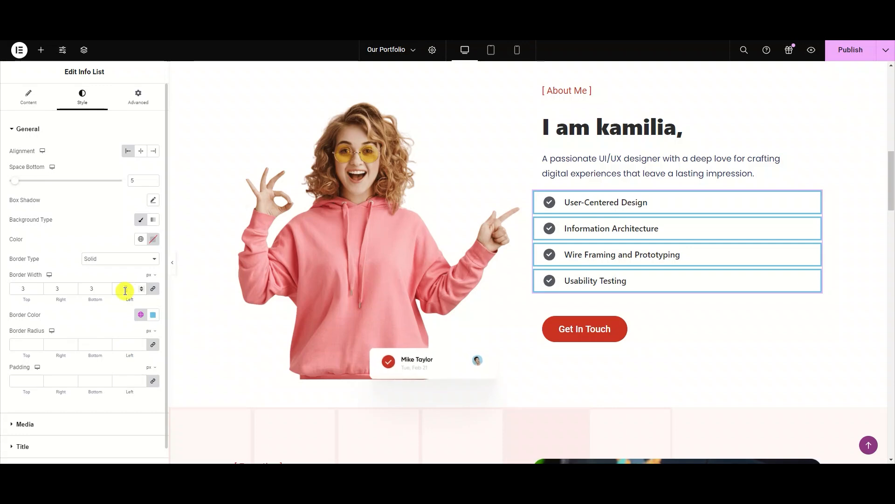
{"action": "key", "text": "BackSpace"}
{"action": "left_click", "coordinate": [126, 265]}
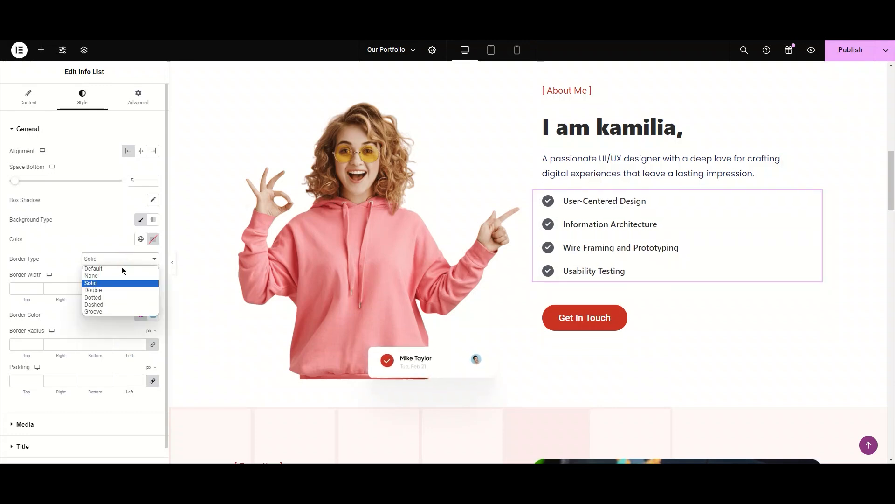
{"action": "left_click", "coordinate": [119, 268]}
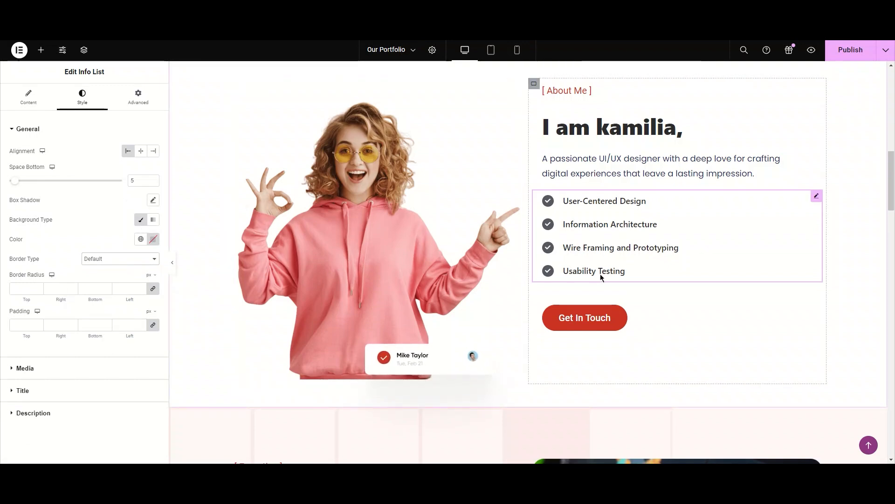
- Try the Top and Bottom alignments for the info list's media, and return them to middle alignment
{"action": "left_click", "coordinate": [22, 130]}
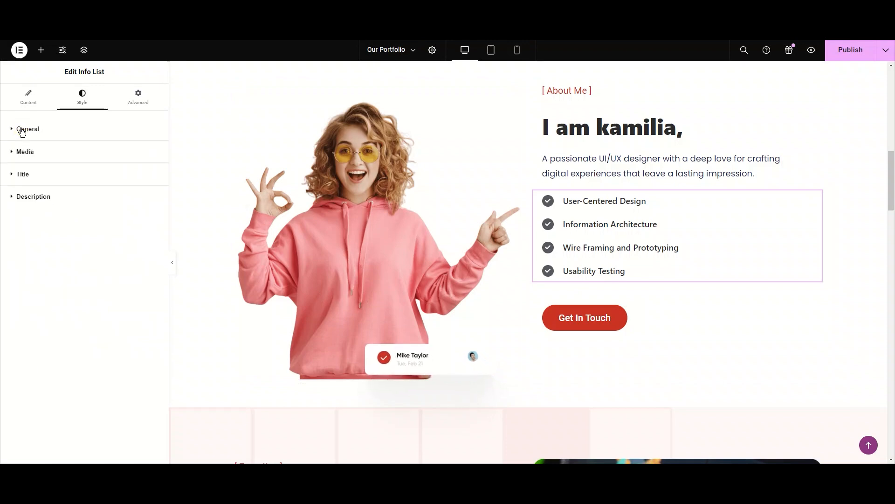
{"action": "left_click", "coordinate": [53, 152]}
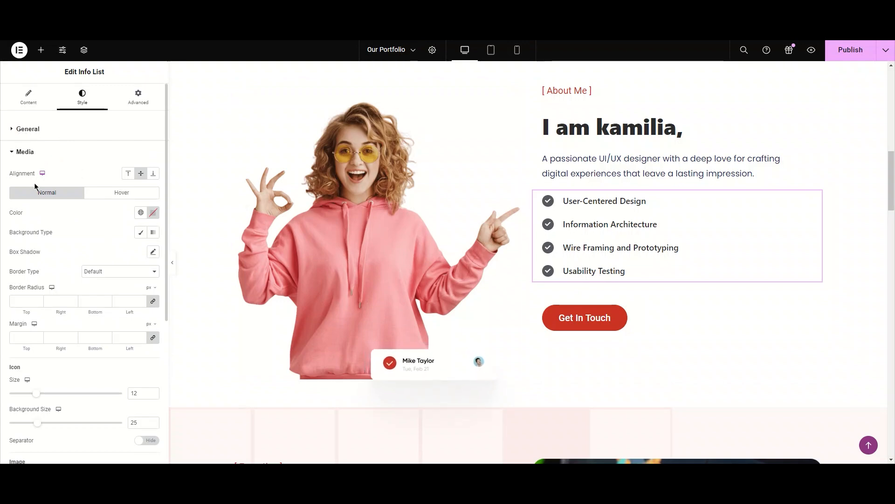
{"action": "left_click", "coordinate": [128, 175]}
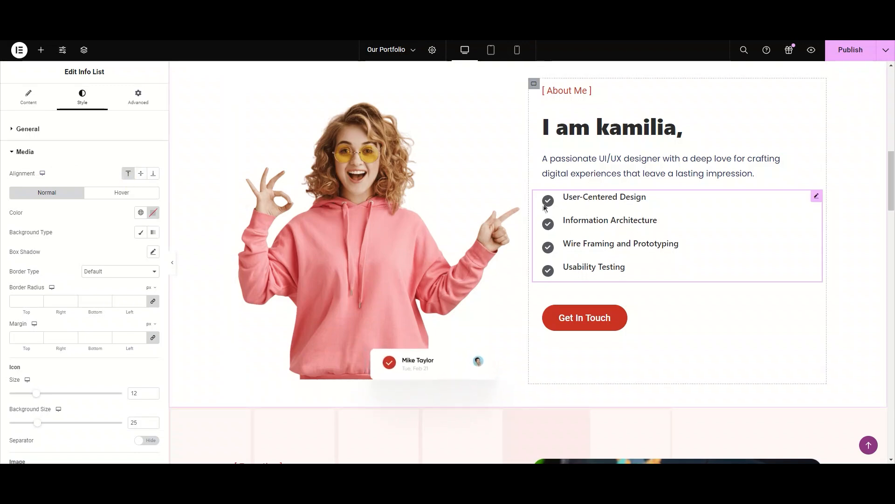
{"action": "left_click", "coordinate": [154, 175]}
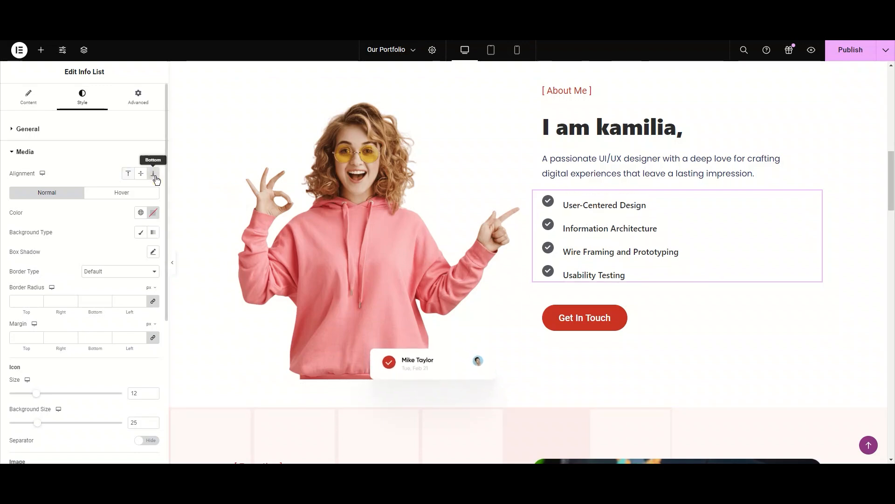
{"action": "left_click", "coordinate": [140, 174]}
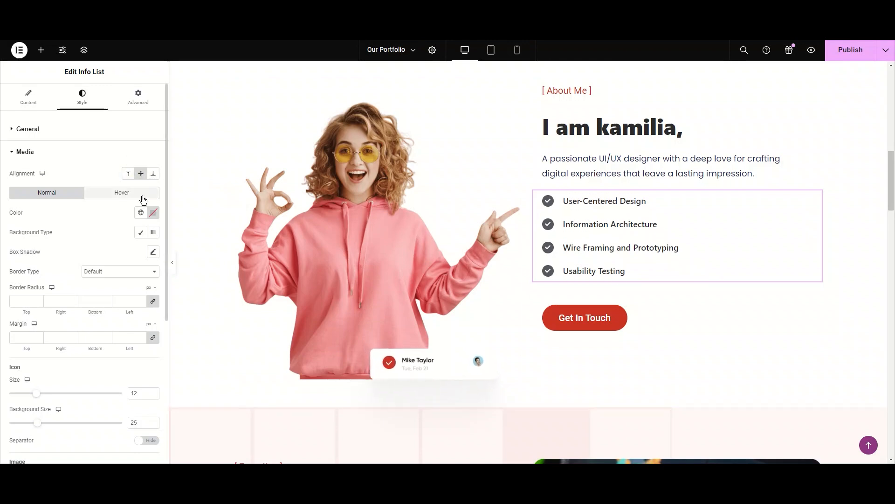
{"action": "left_click", "coordinate": [139, 178]}
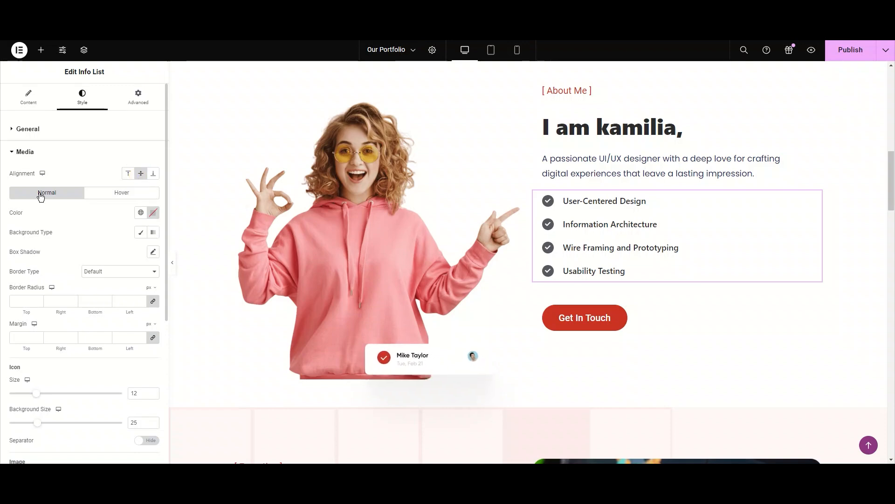
- Try the global Primary color on the info list's media, clear it, and set the media's background type to Classic
{"action": "left_click", "coordinate": [140, 212]}
{"action": "left_click", "coordinate": [110, 254]}
{"action": "left_click", "coordinate": [140, 232]}
{"action": "left_click", "coordinate": [151, 252]}
{"action": "left_click", "coordinate": [153, 212]}
{"action": "left_click", "coordinate": [169, 233]}
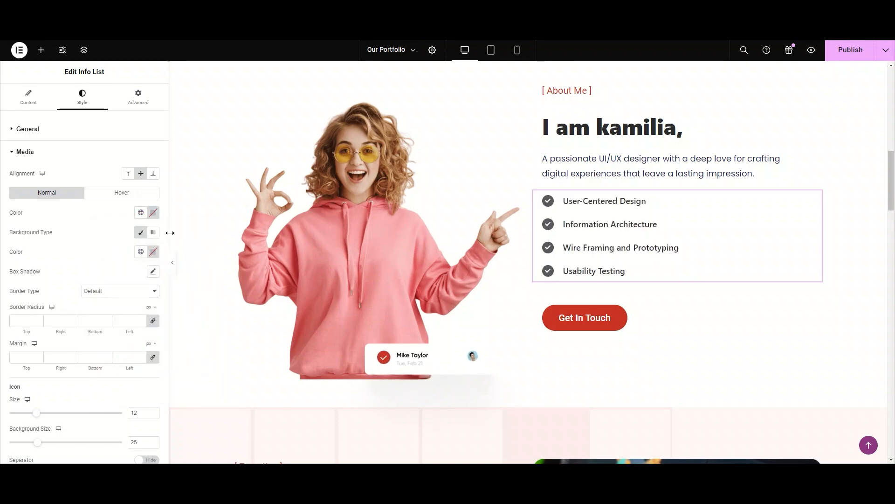
{"action": "scroll", "coordinate": [97, 329], "scroll_direction": "down", "scroll_amount": 1}
{"action": "scroll", "coordinate": [105, 229], "scroll_direction": "up", "scroll_amount": 1}
- Switch the User-Centered Design item's media type from icon to image
{"action": "left_click", "coordinate": [59, 154]}
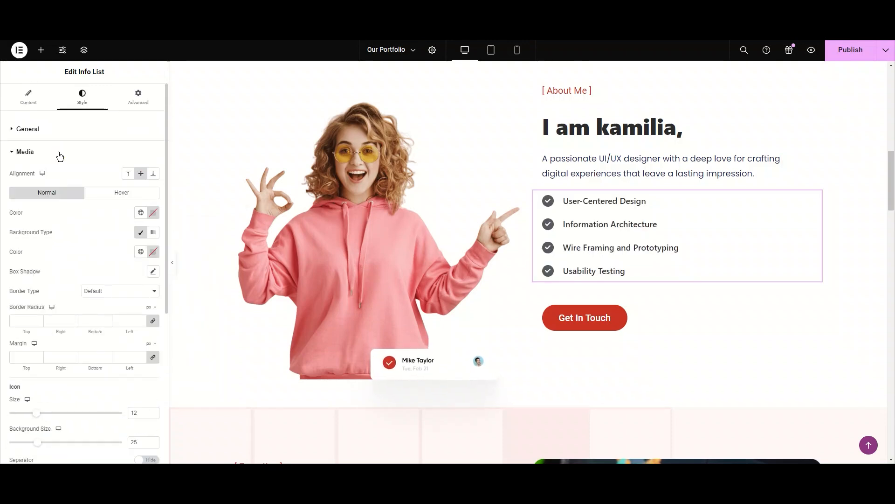
{"action": "left_click", "coordinate": [40, 130]}
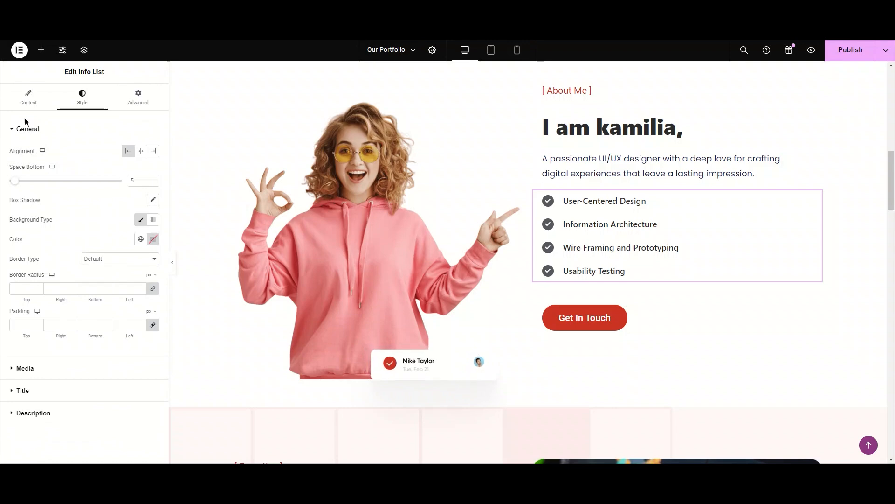
{"action": "left_click", "coordinate": [29, 127]}
{"action": "left_click", "coordinate": [27, 98]}
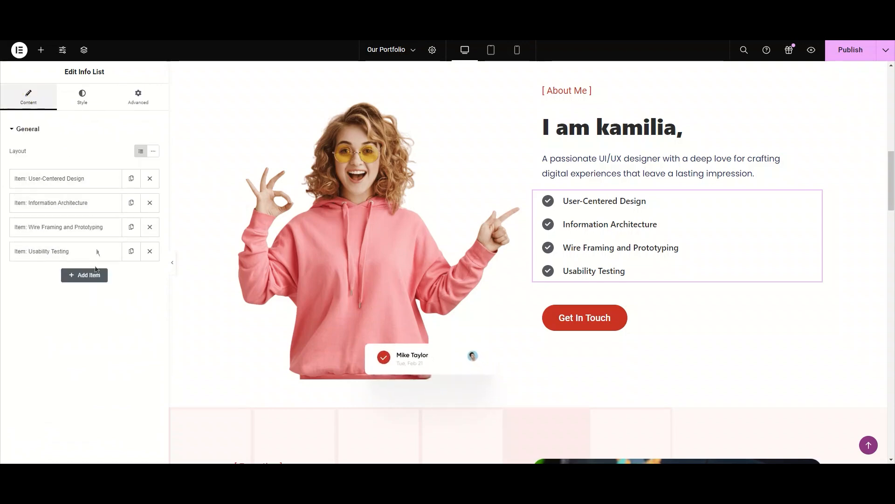
{"action": "left_click", "coordinate": [93, 181]}
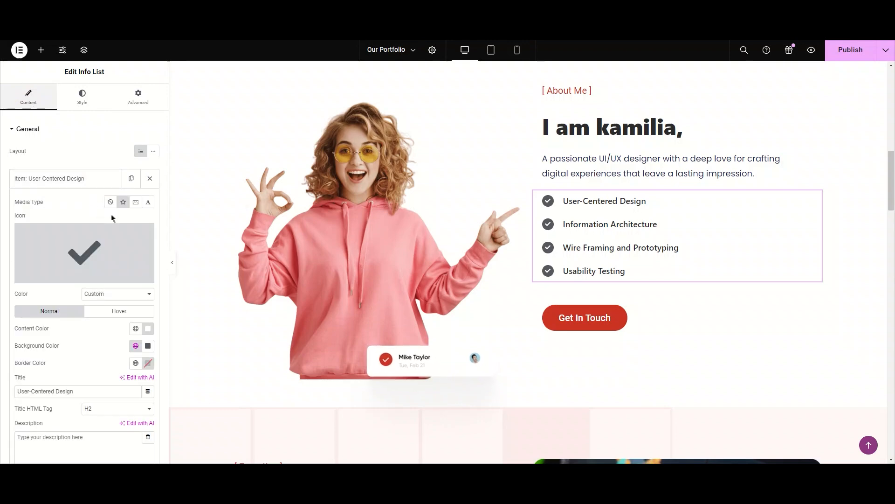
{"action": "mouse_move", "coordinate": [95, 269]}
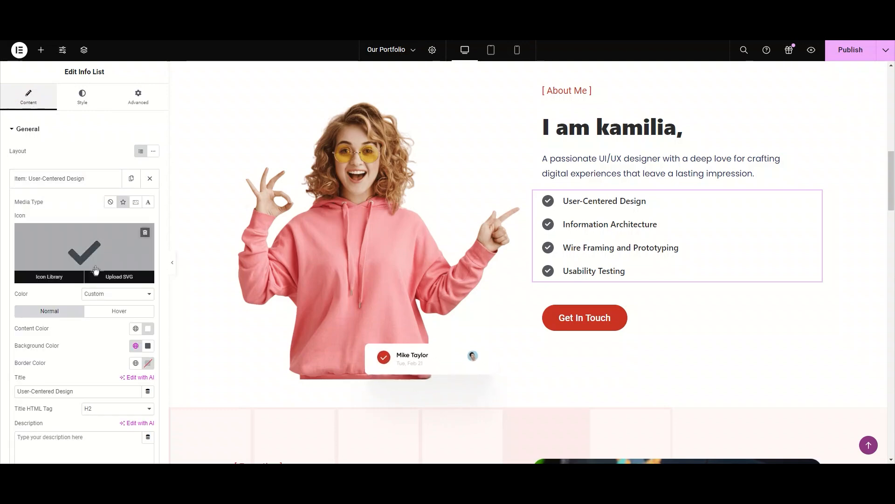
{"action": "left_click", "coordinate": [135, 202]}
- Apply the global Primary color to the info list's media
{"action": "left_click", "coordinate": [83, 96]}
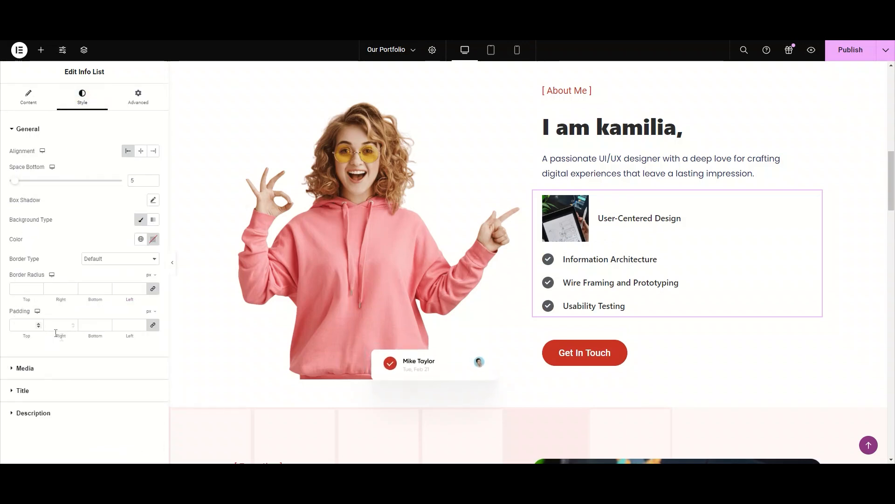
{"action": "left_click", "coordinate": [62, 371]}
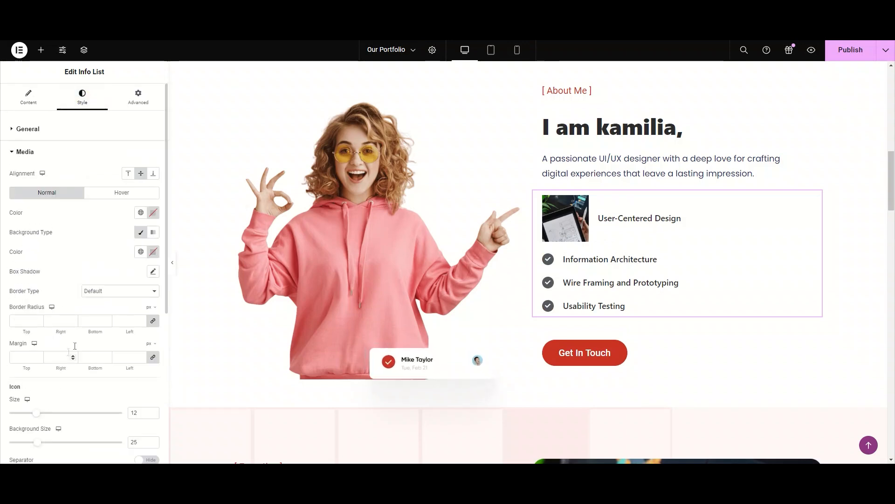
{"action": "left_click", "coordinate": [140, 212]}
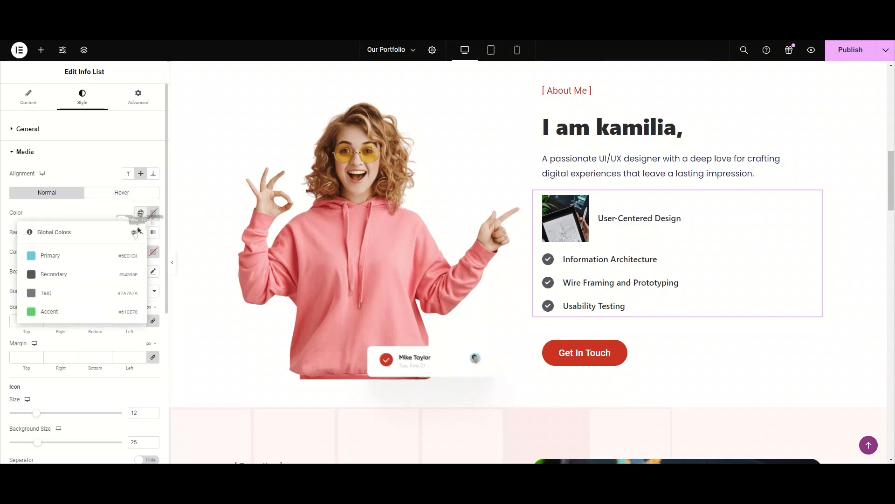
{"action": "left_click", "coordinate": [111, 255]}
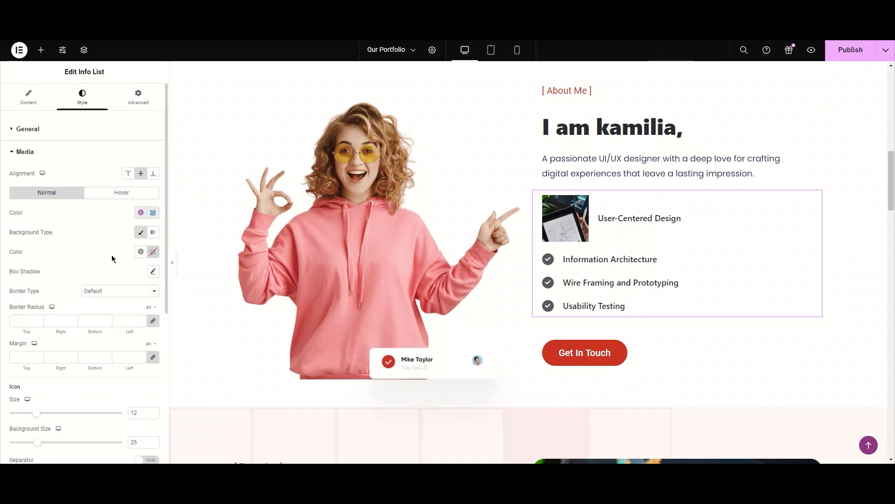
- Try the gradient background type for the media, return to Classic and give it a pink color
{"action": "left_click", "coordinate": [144, 233]}
{"action": "left_click", "coordinate": [153, 232]}
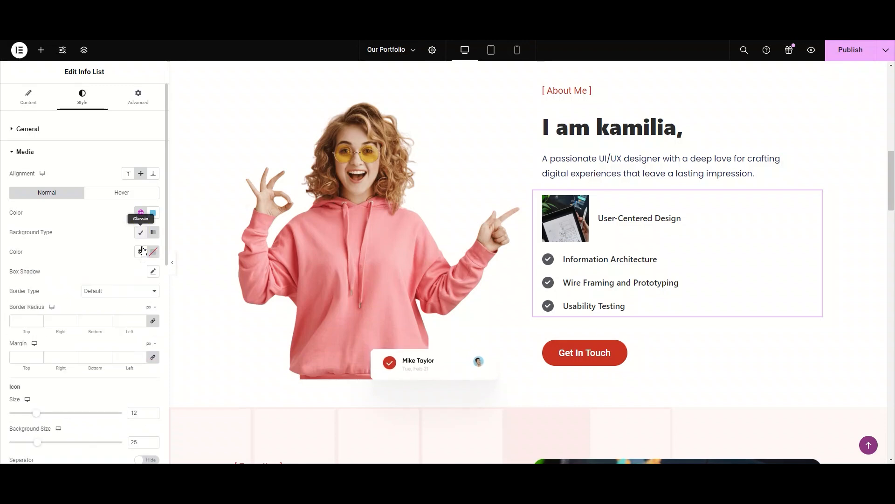
{"action": "left_click", "coordinate": [141, 232]}
{"action": "left_click", "coordinate": [153, 251]}
{"action": "left_click_drag", "start_coordinate": [156, 303], "coordinate": [139, 282]}
{"action": "left_click", "coordinate": [106, 260]}
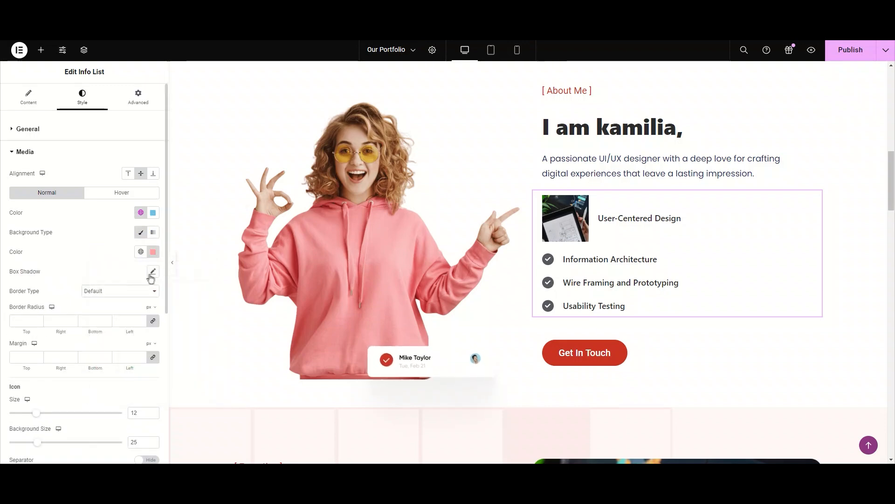
- Try adjusting the box shadow of the info list's media, and reset it
{"action": "left_click", "coordinate": [153, 271]}
{"action": "mouse_move", "coordinate": [71, 321]}
{"action": "left_mouse_down"}
{"action": "mouse_move", "coordinate": [98, 318]}
{"action": "mouse_move", "coordinate": [66, 320]}
{"action": "mouse_move", "coordinate": [76, 320]}
{"action": "left_mouse_up"}
{"action": "left_click", "coordinate": [141, 271]}
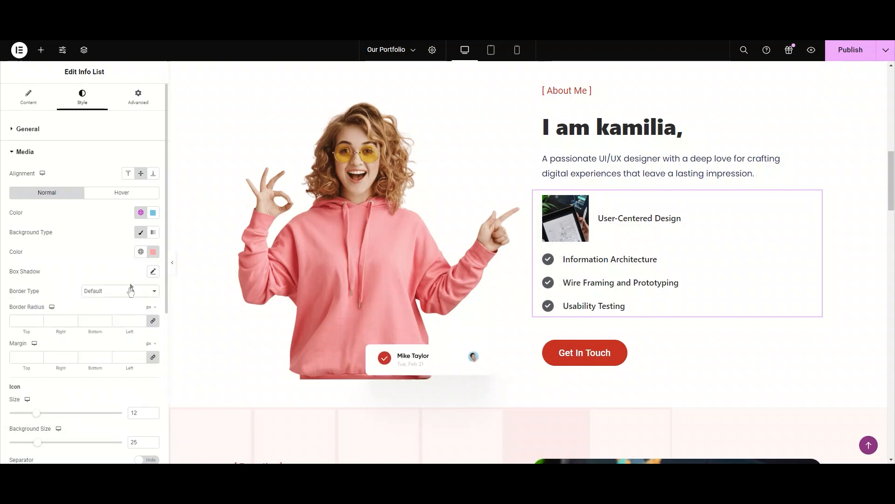
- Give the info list's media a Solid border, try a 22 px width on all sides, and clear that width
{"action": "left_click", "coordinate": [126, 300]}
{"action": "left_click", "coordinate": [125, 314]}
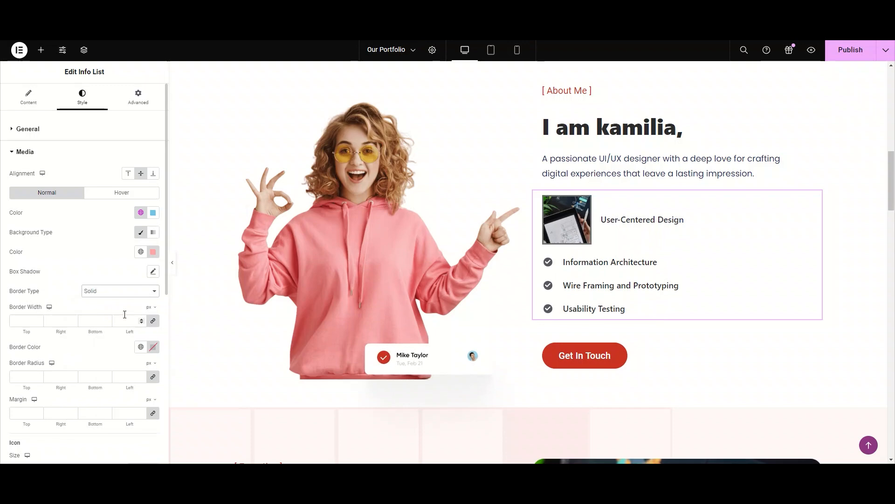
{"action": "left_click", "coordinate": [99, 320]}
{"action": "type", "text": "22"}
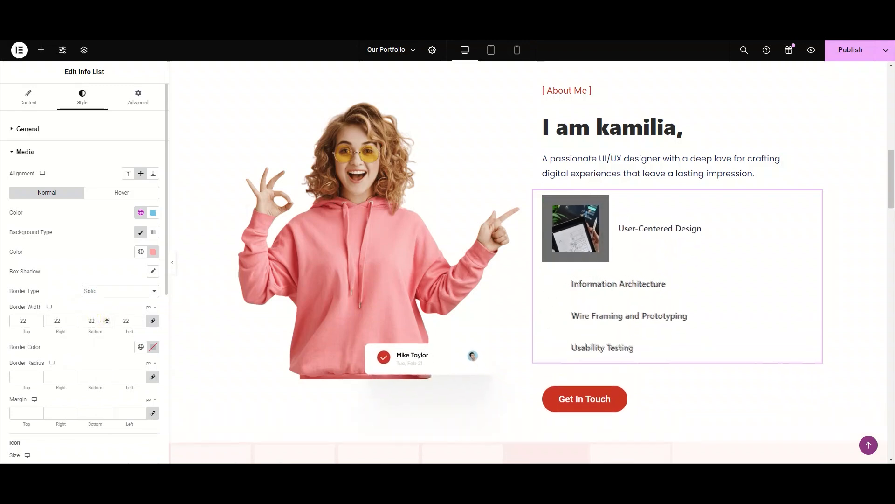
{"action": "key", "text": "BackSpace"}
{"action": "key", "text": "BackSpace"}
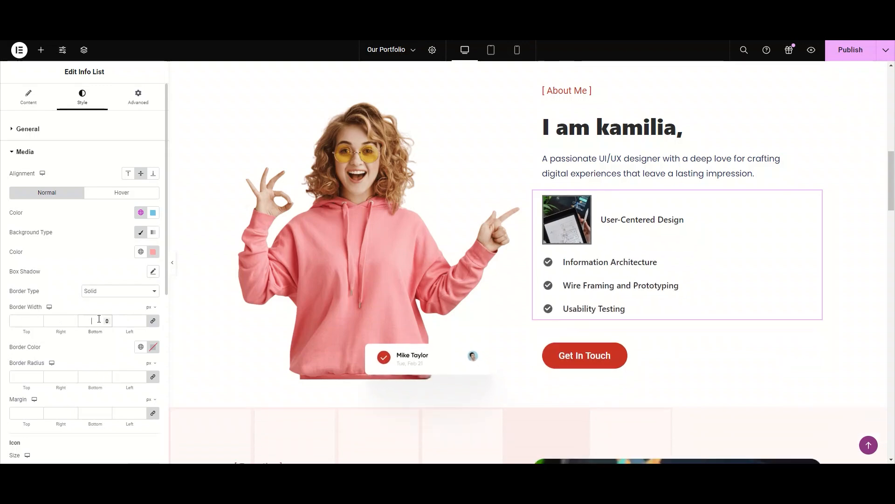
- Set the media's border radius to 20 px on all corners
{"action": "left_click", "coordinate": [100, 377]}
{"action": "type", "text": "2"}
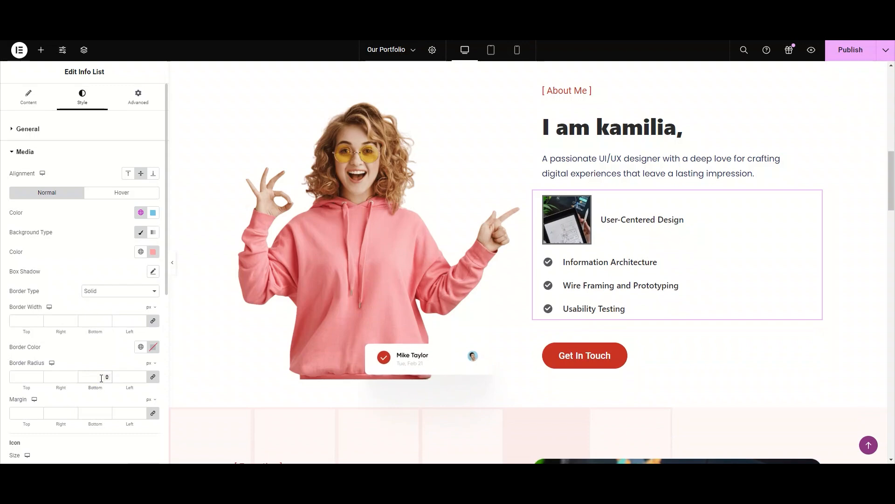
{"action": "type", "text": "0"}
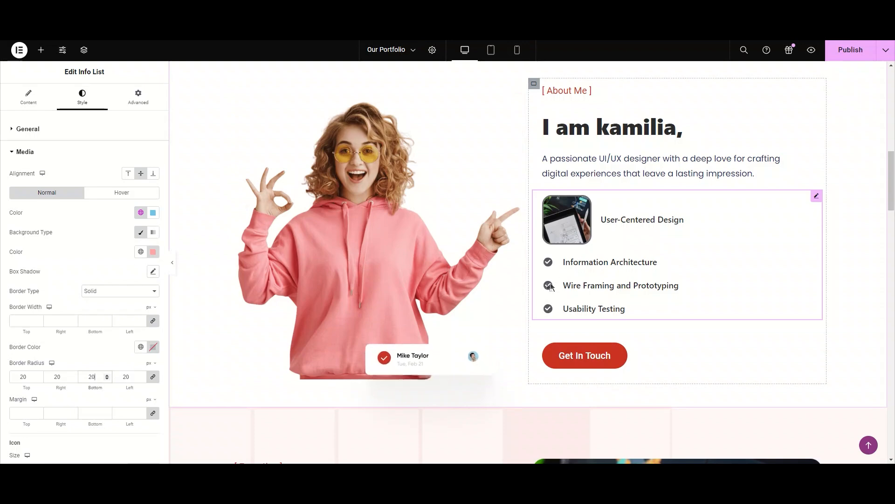
- Try a 200 px margin on all sides of the info list's media, and clear it
{"action": "left_click_drag", "start_coordinate": [24, 423], "coordinate": [25, 422]}
{"action": "type", "text": "00"}
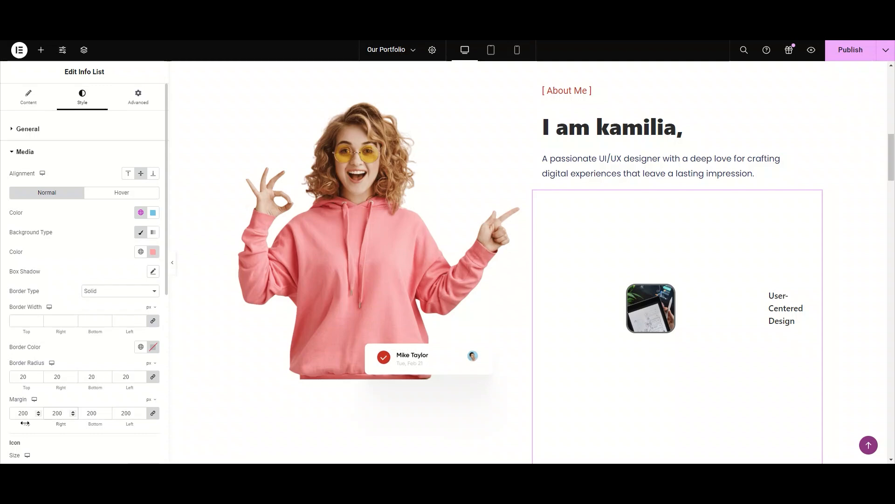
{"action": "key", "text": "BackSpace"}
{"action": "key", "text": "BackSpace"}
{"action": "key", "text": "BackSpace"}
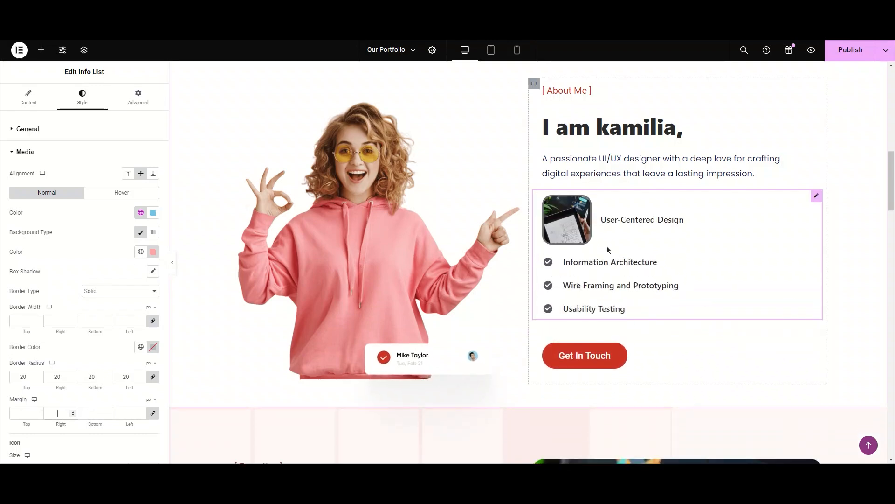
- Change the User-Centered Design item's media type from image to icon
{"action": "scroll", "coordinate": [80, 383], "scroll_direction": "down", "scroll_amount": 2}
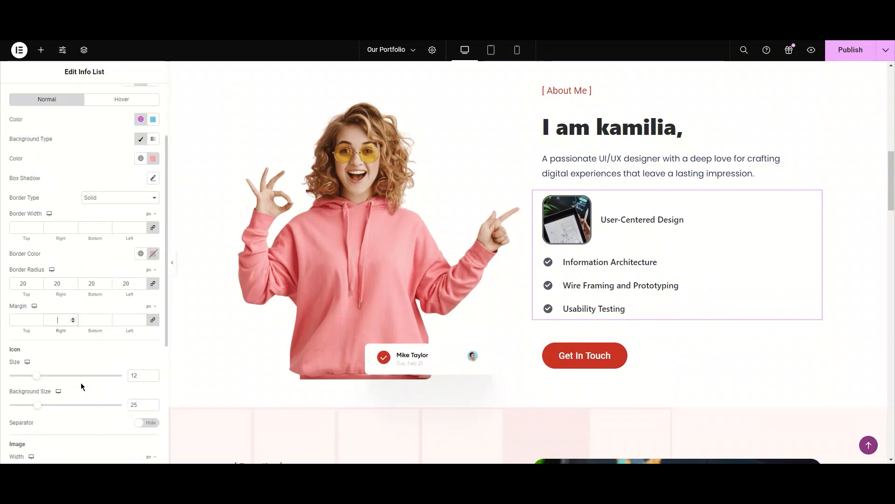
{"action": "scroll", "coordinate": [81, 381], "scroll_direction": "up", "scroll_amount": 2}
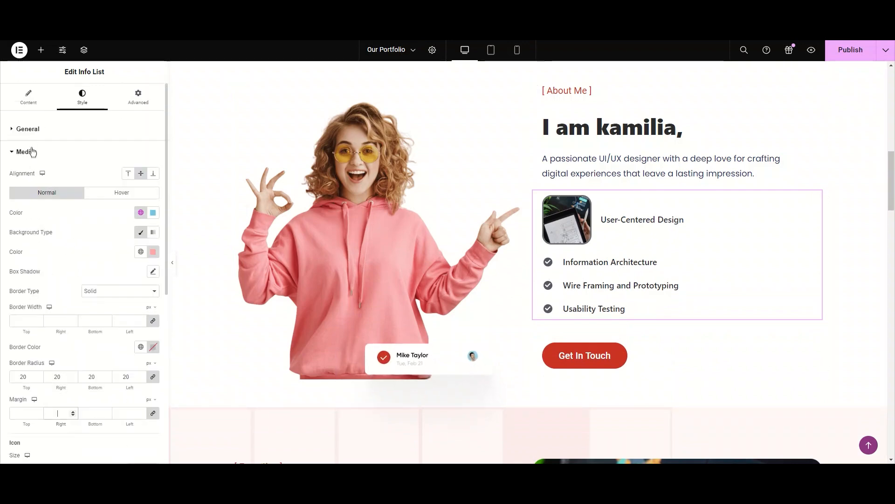
{"action": "left_click", "coordinate": [31, 156]}
{"action": "left_click", "coordinate": [27, 98]}
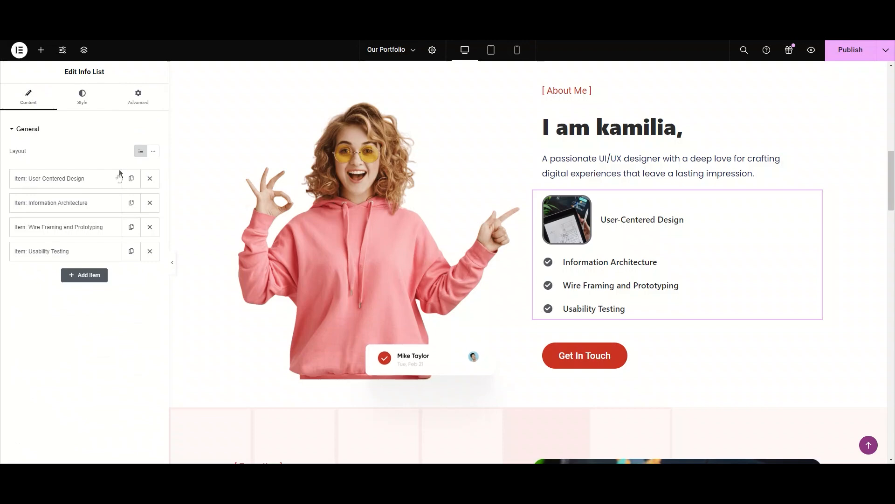
{"action": "left_click", "coordinate": [112, 182]}
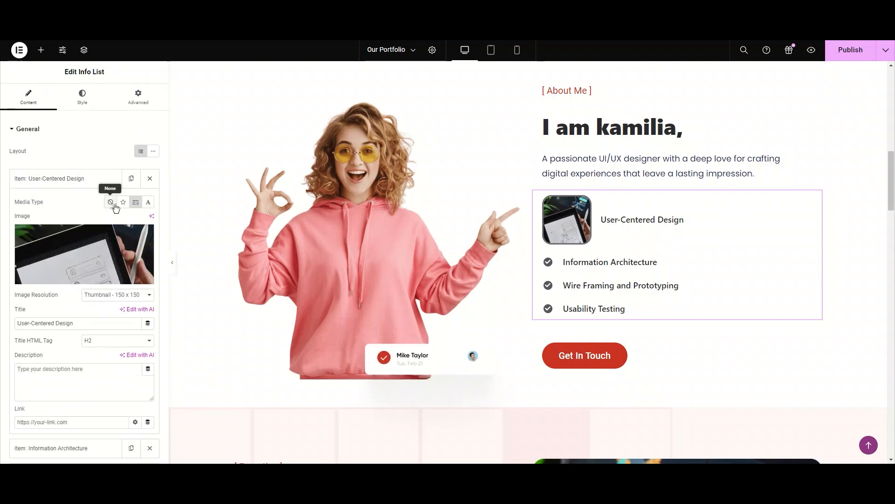
{"action": "left_click", "coordinate": [145, 232]}
{"action": "left_click", "coordinate": [123, 201]}
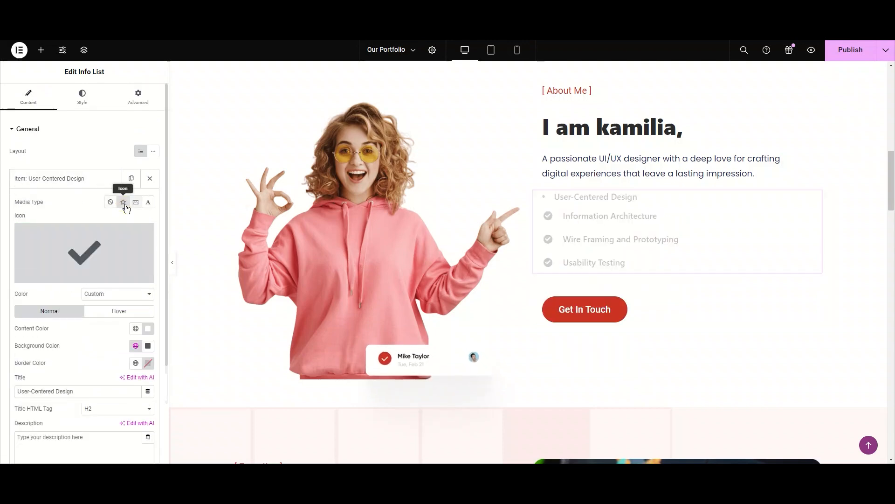
{"action": "left_click", "coordinate": [39, 129]}
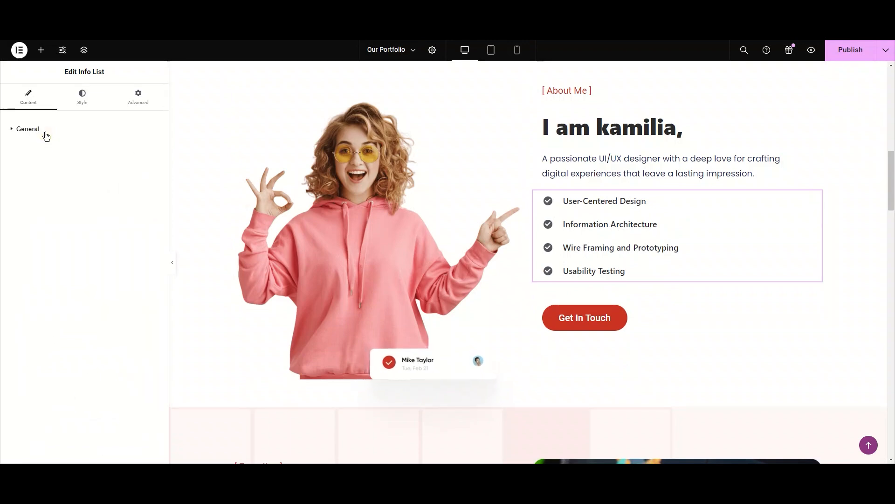
- Clear the border radius of the info list's media along with its color and background color
{"action": "left_click", "coordinate": [81, 98]}
{"action": "left_click", "coordinate": [60, 130]}
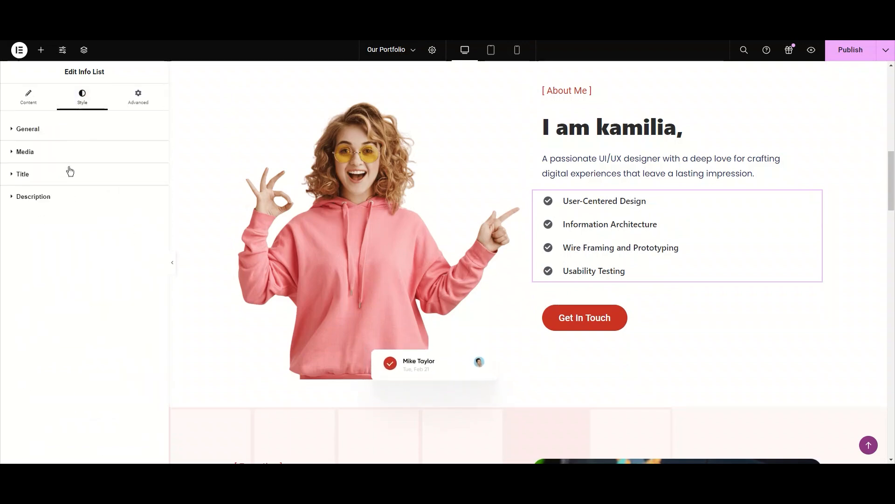
{"action": "left_click", "coordinate": [70, 152]}
{"action": "scroll", "coordinate": [93, 201], "scroll_direction": "down", "scroll_amount": 5}
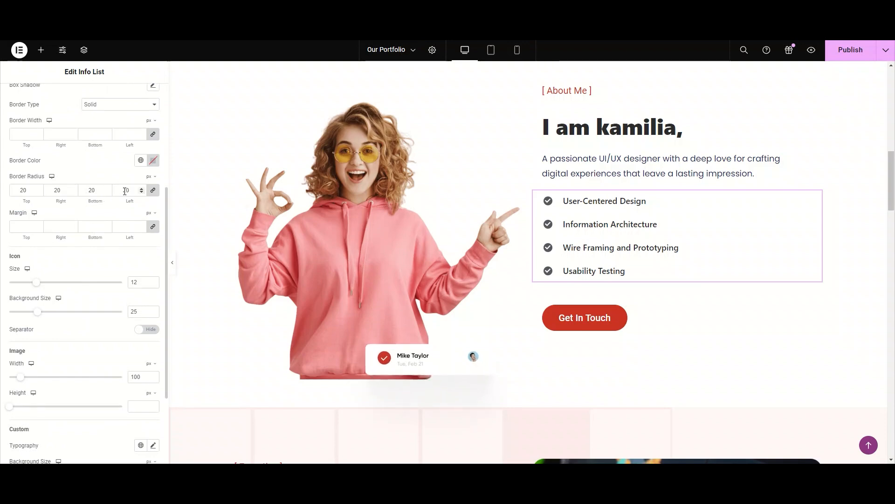
{"action": "scroll", "coordinate": [125, 191], "scroll_direction": "up", "scroll_amount": 2}
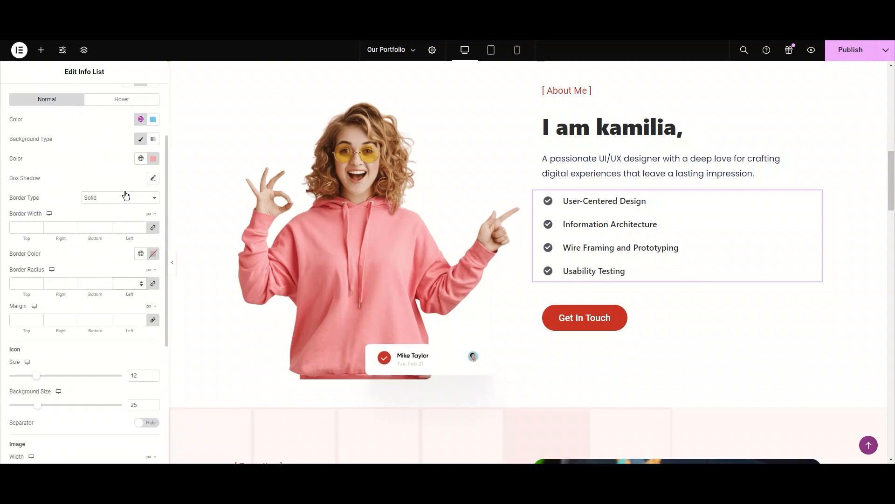
{"action": "left_click", "coordinate": [153, 158]}
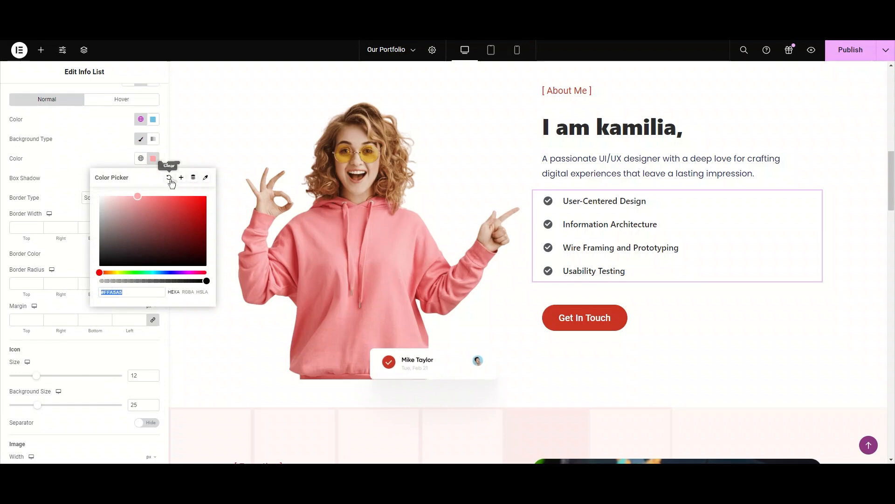
{"action": "left_click", "coordinate": [153, 119]}
{"action": "left_click", "coordinate": [168, 139]}
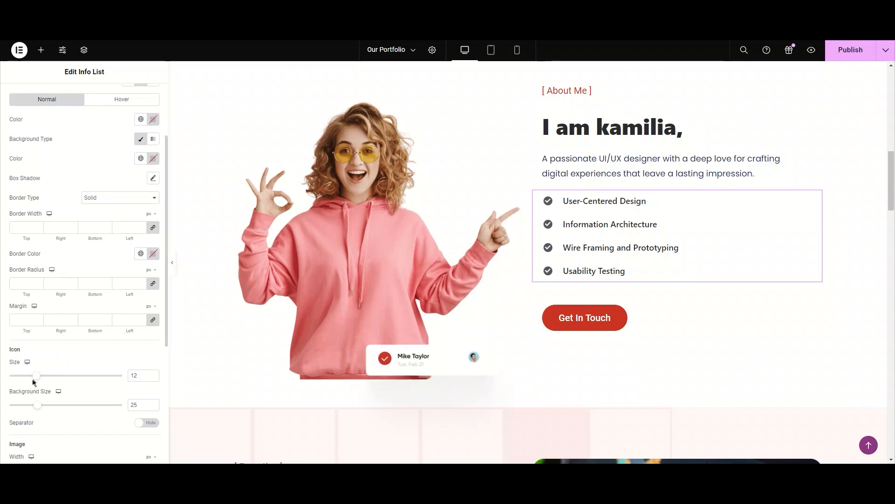
- Try an icon size of 40 and a background size of 68 for the info list's icons
{"action": "scroll", "coordinate": [51, 190], "scroll_direction": "down", "scroll_amount": 4}
{"action": "left_click_drag", "start_coordinate": [51, 190], "coordinate": [100, 189]}
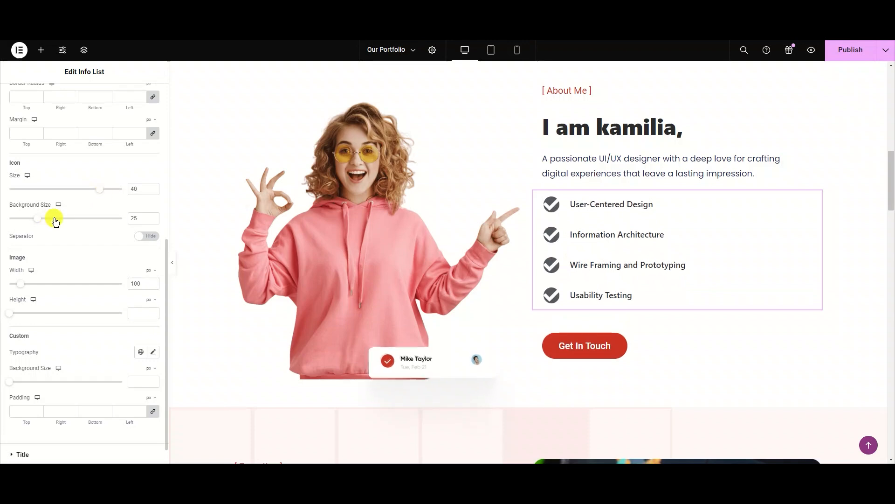
{"action": "mouse_move", "coordinate": [36, 221]}
{"action": "left_mouse_down"}
{"action": "mouse_move", "coordinate": [66, 224]}
{"action": "mouse_move", "coordinate": [50, 220]}
{"action": "left_mouse_up"}
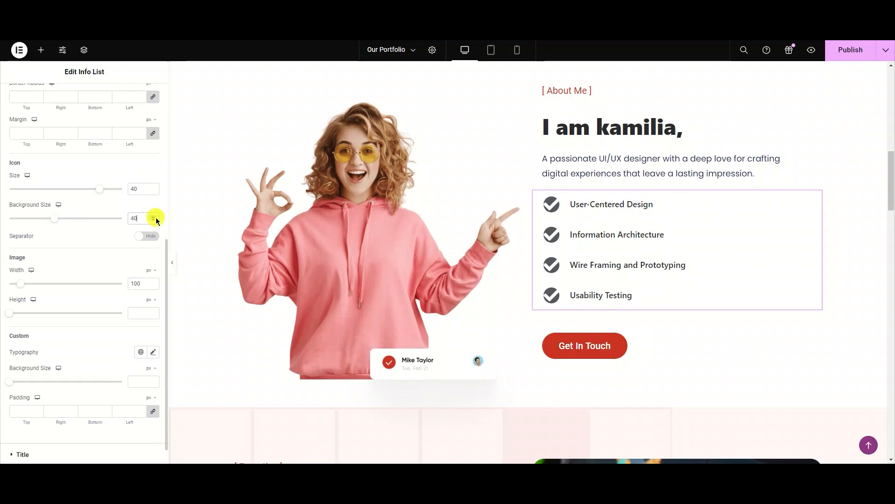
{"action": "left_click", "coordinate": [155, 216]}
- Set the info list's icon size to 15 and its icon background size to 27
{"action": "double_click", "coordinate": [140, 188]}
{"action": "type", "text": "1"}
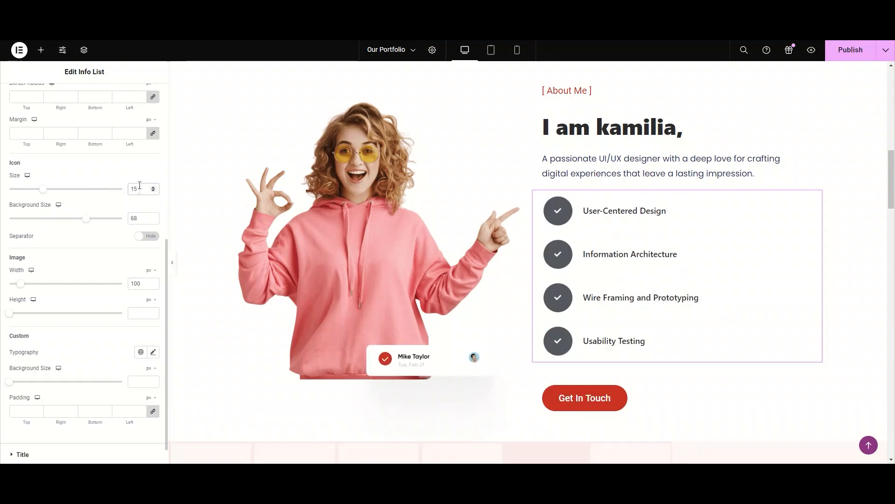
{"action": "type", "text": "5"}
{"action": "double_click", "coordinate": [139, 217]}
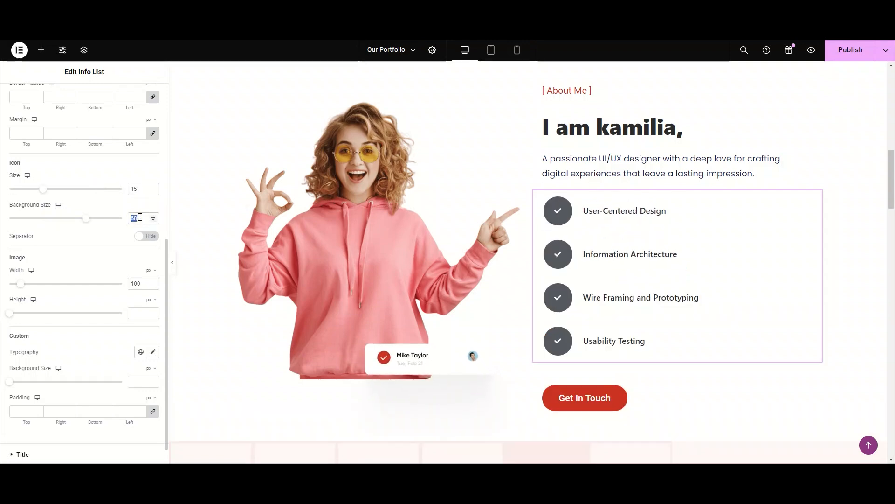
{"action": "type", "text": "2"}
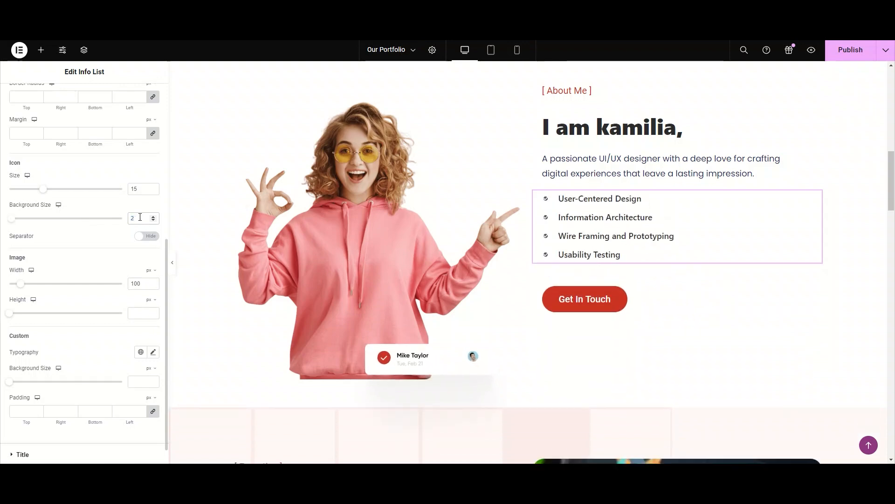
{"action": "type", "text": "5"}
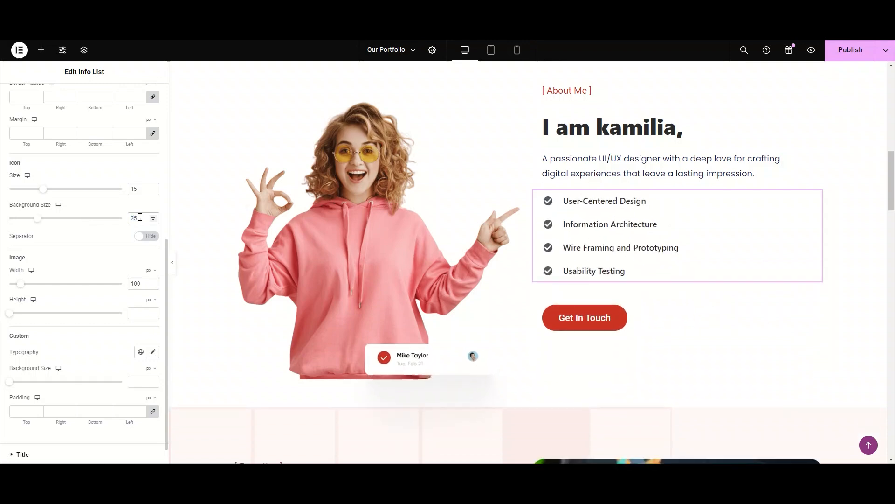
{"action": "key", "text": "BackSpace"}
{"action": "type", "text": "7"}
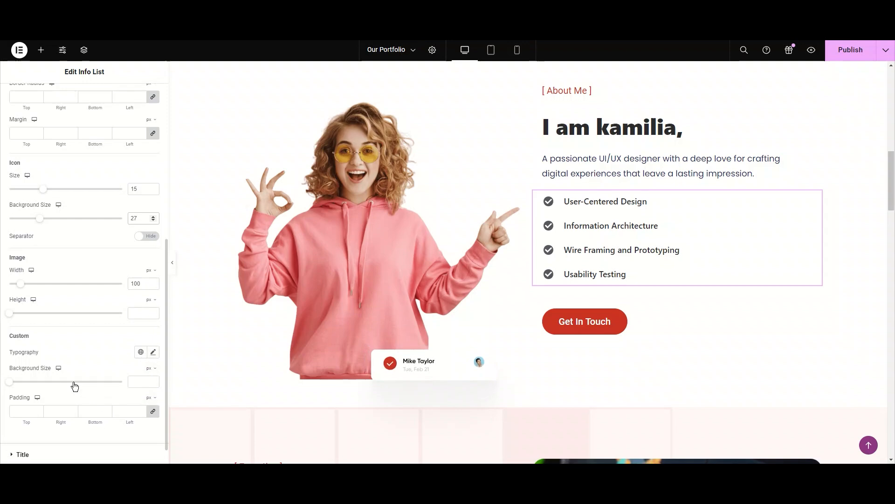
{"action": "scroll", "coordinate": [74, 385], "scroll_direction": "up", "scroll_amount": 4}
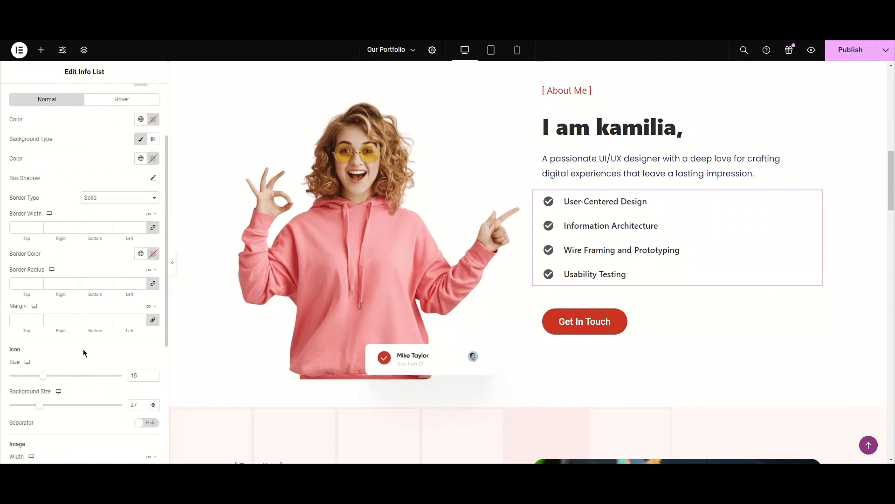
{"action": "scroll", "coordinate": [59, 159], "scroll_direction": "up", "scroll_amount": 2}
{"action": "left_click", "coordinate": [52, 153]}
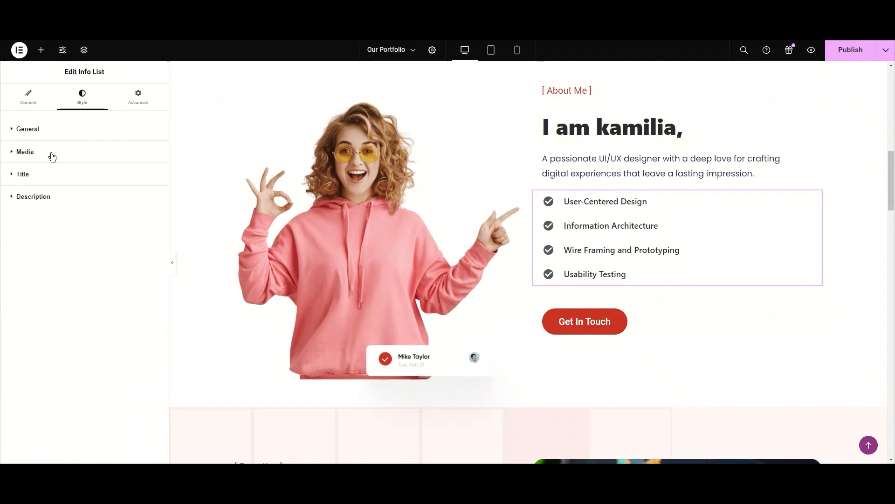
- Set the info list titles' typography to the Poppins family at 16 px
{"action": "left_click", "coordinate": [61, 183]}
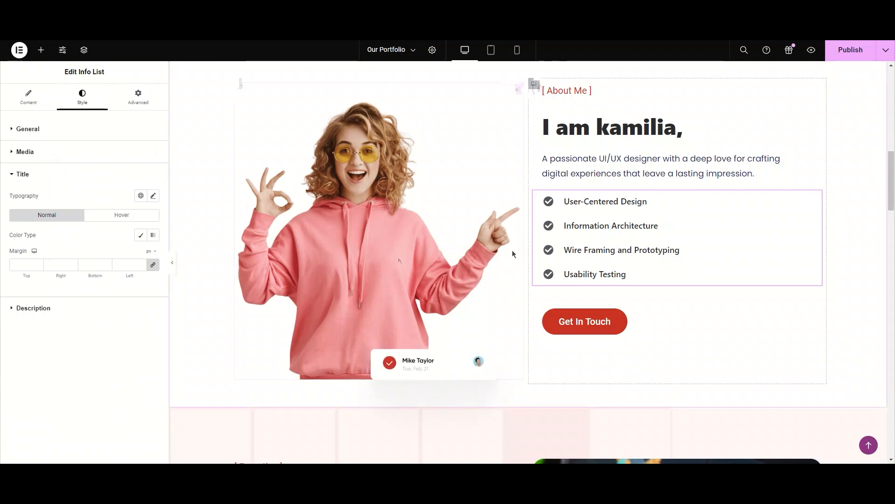
{"action": "left_click", "coordinate": [153, 196]}
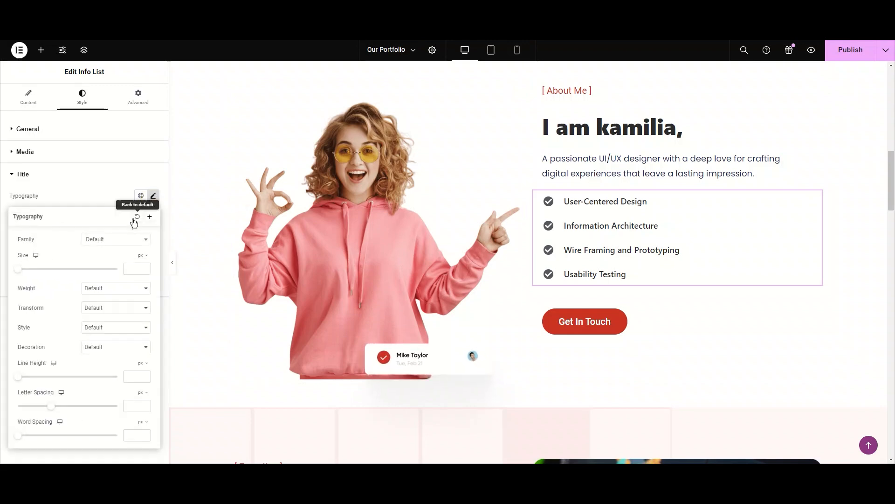
{"action": "left_click", "coordinate": [133, 240]}
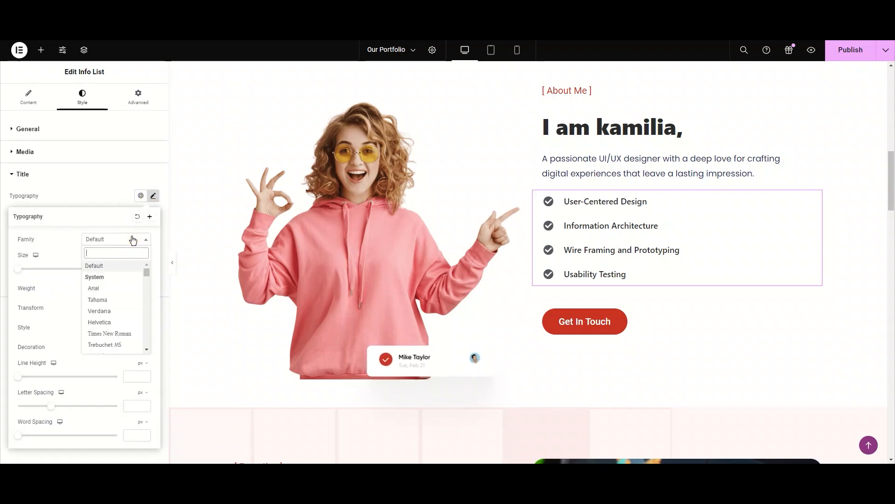
{"action": "type", "text": "pop"}
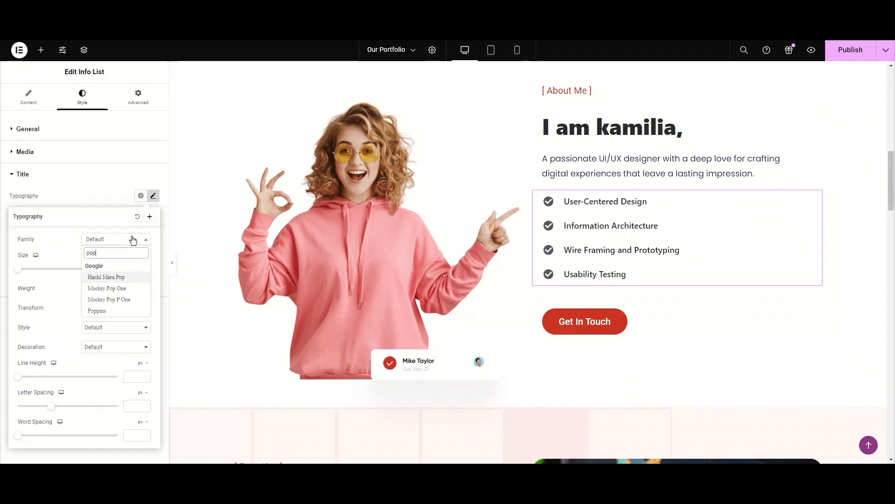
{"action": "left_click", "coordinate": [126, 310]}
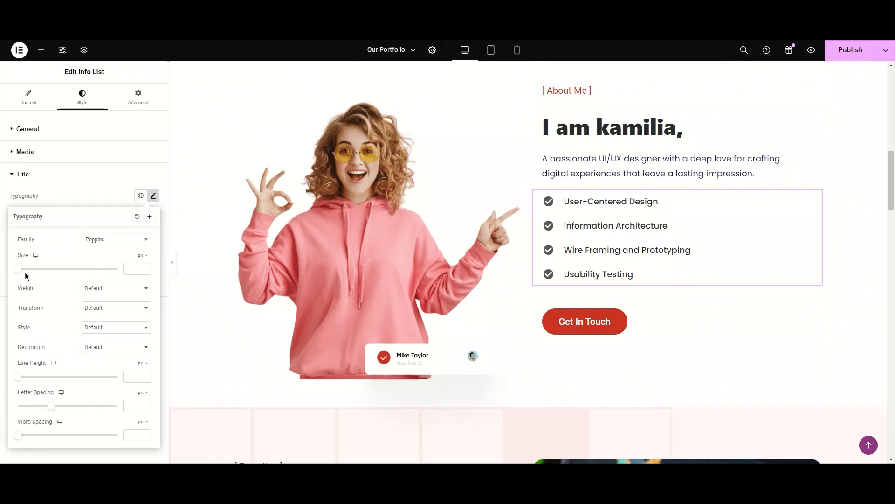
{"action": "mouse_move", "coordinate": [21, 271]}
{"action": "left_mouse_down"}
{"action": "mouse_move", "coordinate": [36, 267]}
{"action": "mouse_move", "coordinate": [26, 269]}
{"action": "left_mouse_up"}
- Try the 800 (Extra Bold) weight on the info list titles, and settle on 400 (Normal)
{"action": "left_click", "coordinate": [116, 287]}
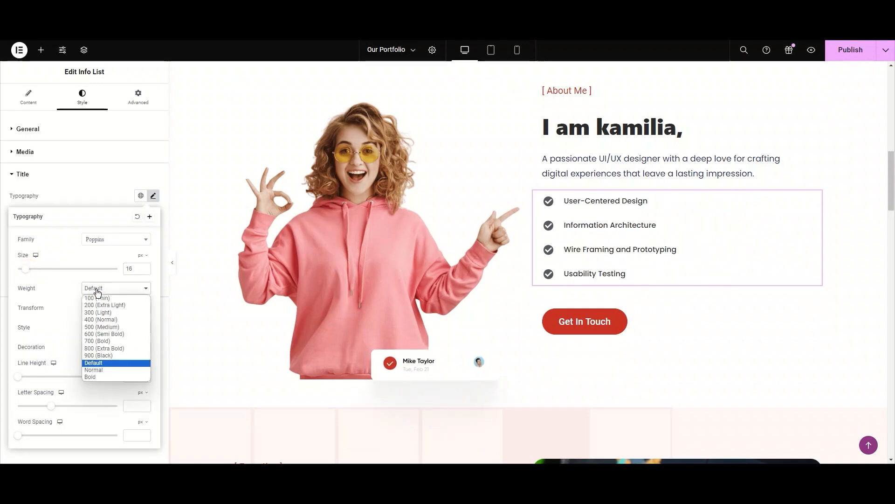
{"action": "left_click", "coordinate": [96, 339]}
{"action": "left_click", "coordinate": [122, 290]}
{"action": "left_click", "coordinate": [121, 348]}
{"action": "left_click", "coordinate": [131, 290]}
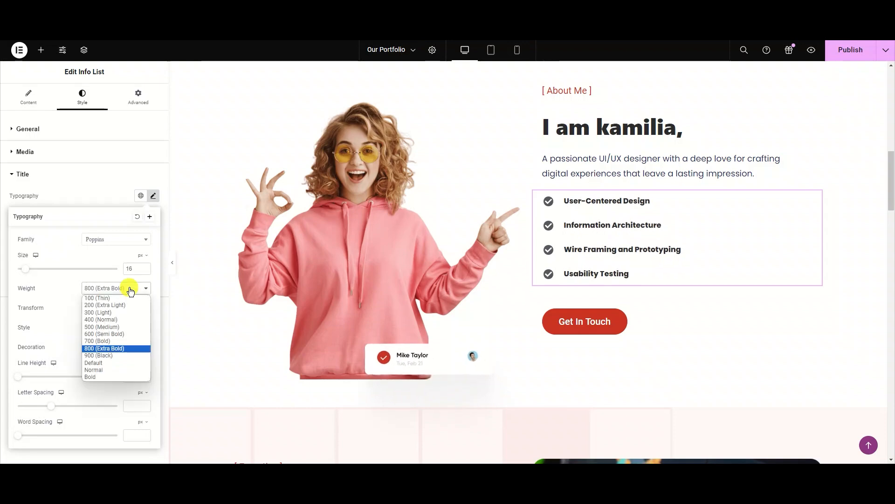
{"action": "left_click", "coordinate": [126, 320]}
{"action": "left_click", "coordinate": [155, 198]}
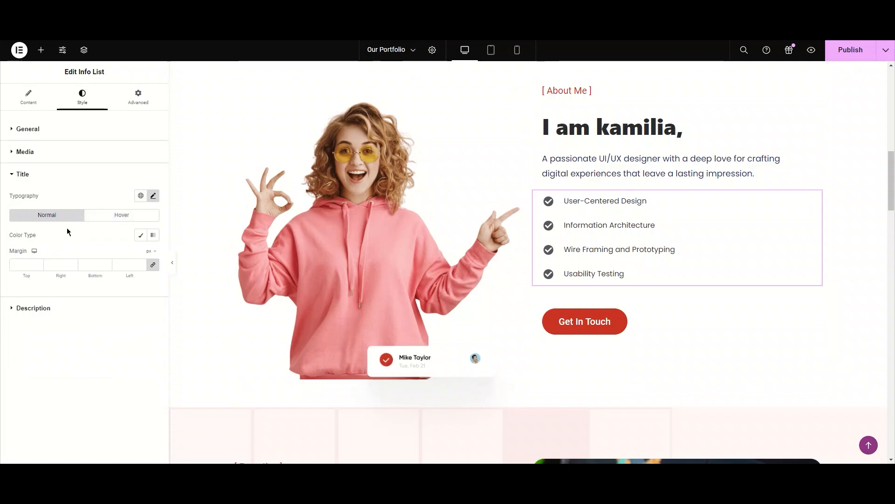
- Give the info list titles a Classic color type with the light red #FF5151
{"action": "left_click", "coordinate": [141, 235]}
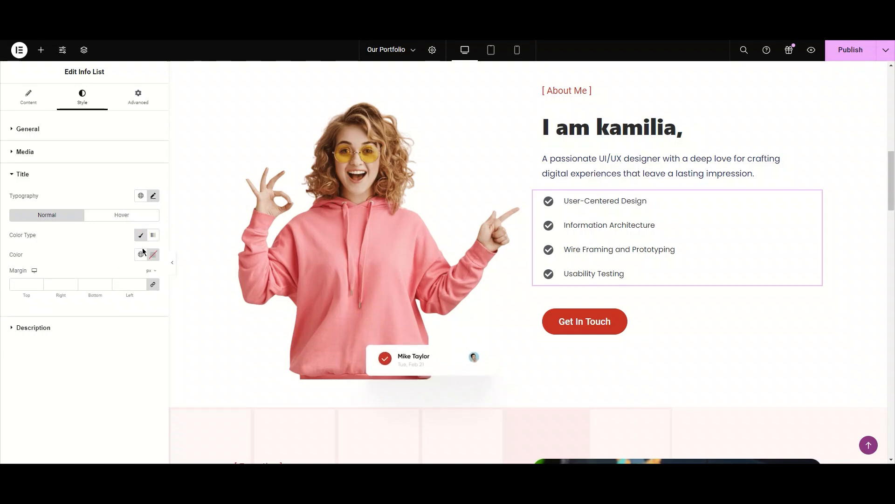
{"action": "left_click", "coordinate": [150, 238]}
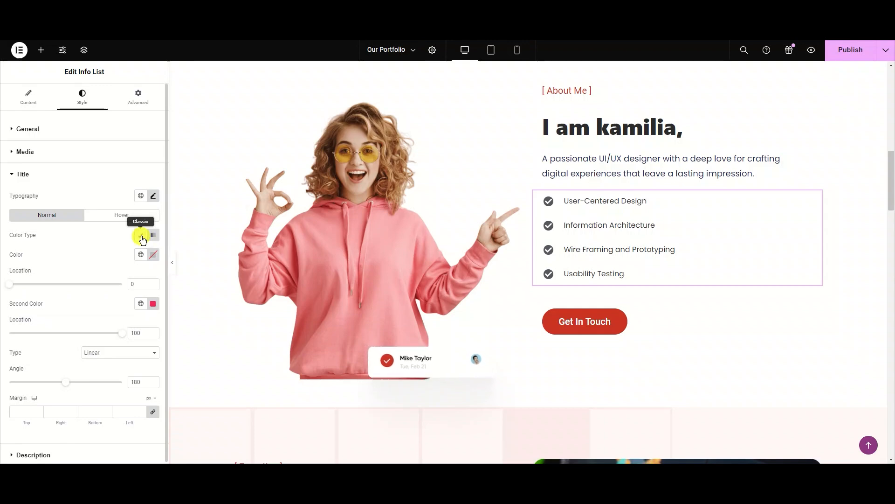
{"action": "left_click", "coordinate": [140, 236]}
{"action": "left_click", "coordinate": [154, 256]}
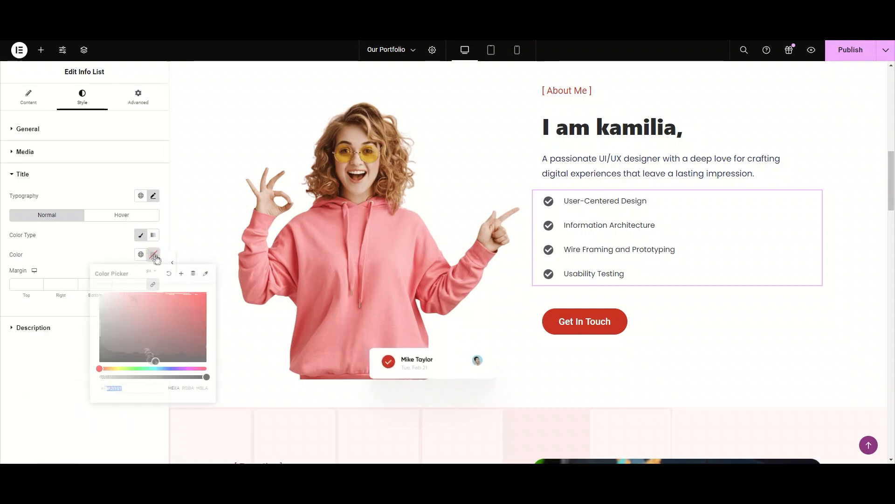
{"action": "left_click", "coordinate": [173, 287]}
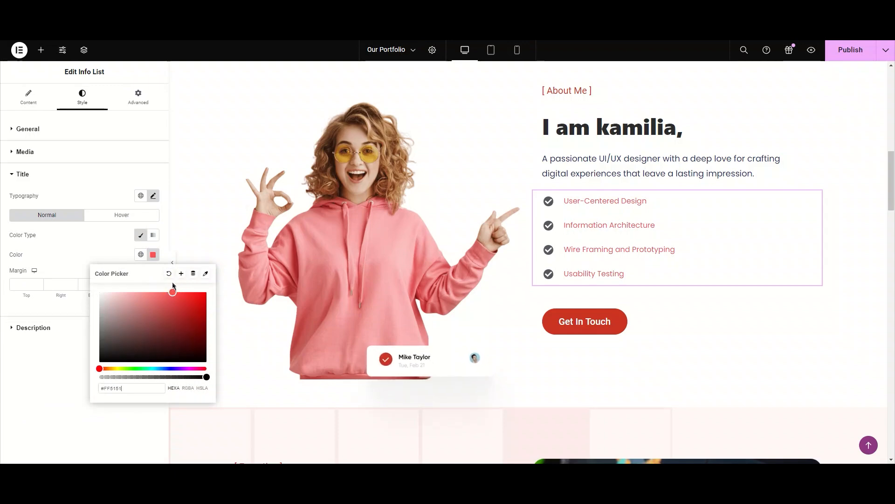
- Try a Gradient color type on the info list titles with a light blue second color
{"action": "left_click", "coordinate": [153, 235]}
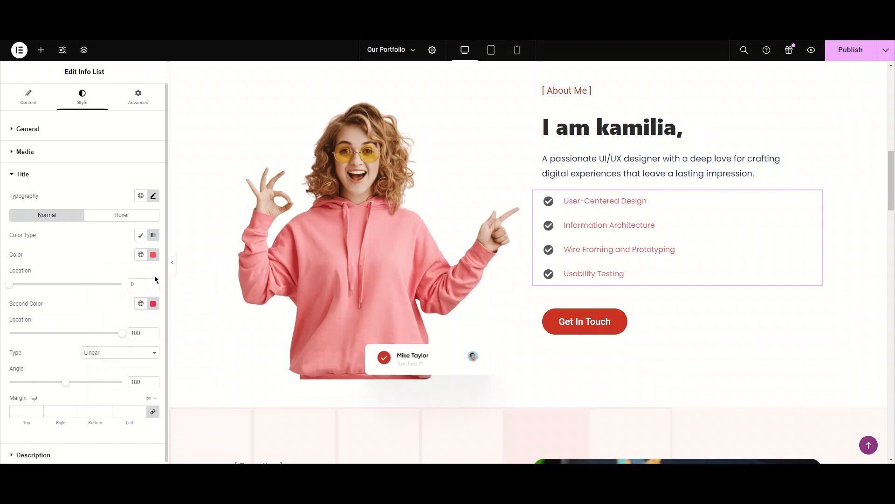
{"action": "left_click", "coordinate": [153, 303]}
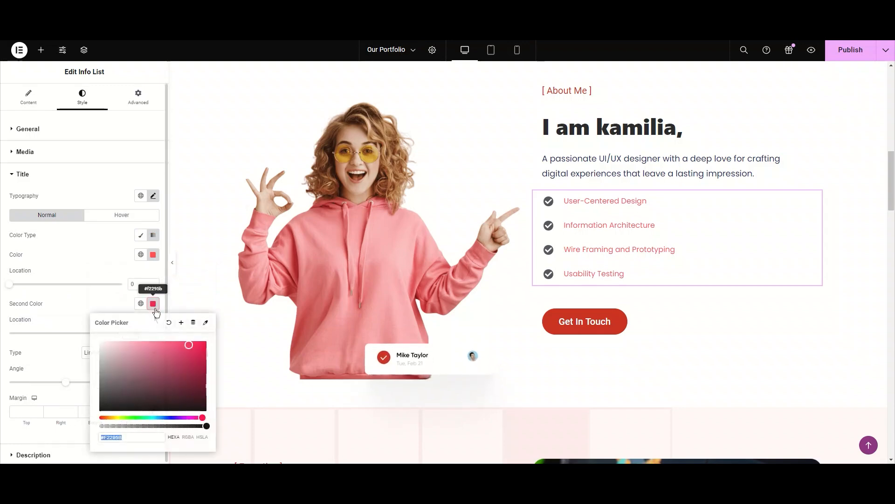
{"action": "left_click", "coordinate": [168, 416]}
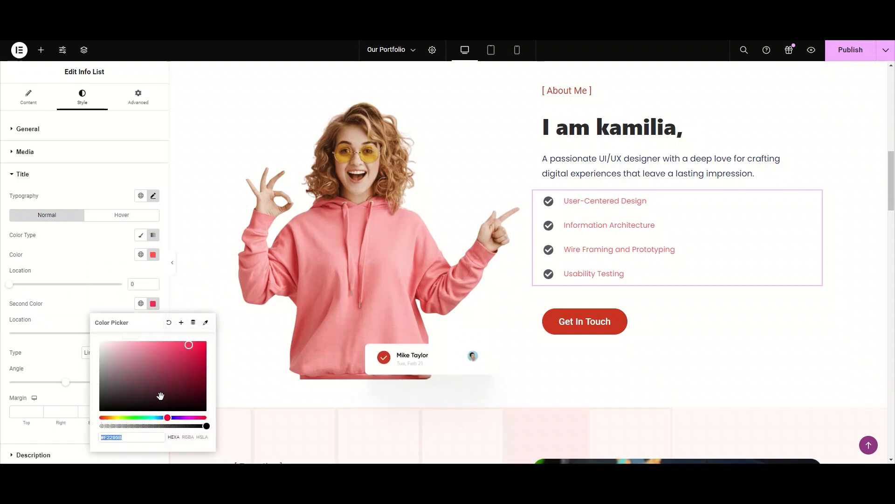
{"action": "left_click", "coordinate": [157, 418]}
{"action": "left_click_drag", "start_coordinate": [143, 326], "coordinate": [140, 327]}
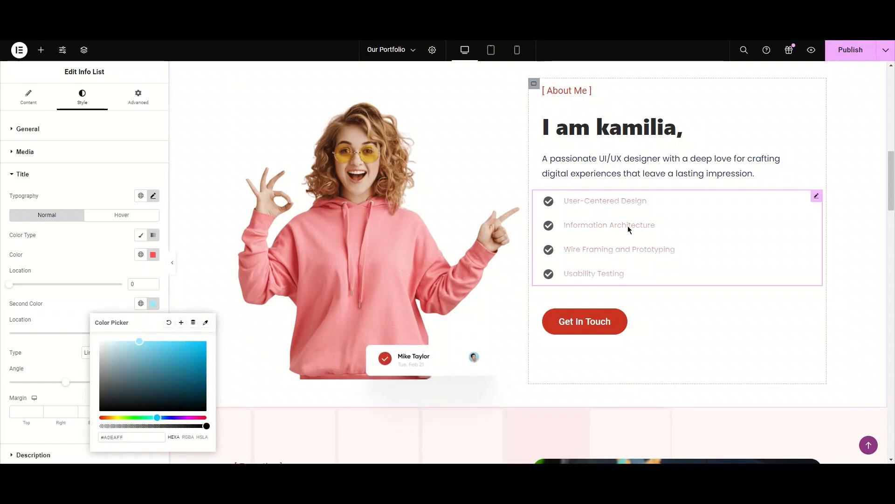
- Reset the titles' gradient colors, return to the Classic color type and set the title color to black
{"action": "left_click", "coordinate": [169, 322]}
{"action": "left_click", "coordinate": [153, 254]}
{"action": "left_click", "coordinate": [168, 274]}
{"action": "left_click", "coordinate": [139, 235]}
{"action": "left_click", "coordinate": [153, 254]}
{"action": "left_click", "coordinate": [140, 254]}
{"action": "left_click", "coordinate": [153, 255]}
{"action": "left_click_drag", "start_coordinate": [134, 352], "coordinate": [92, 367]}
{"action": "left_click", "coordinate": [75, 355]}
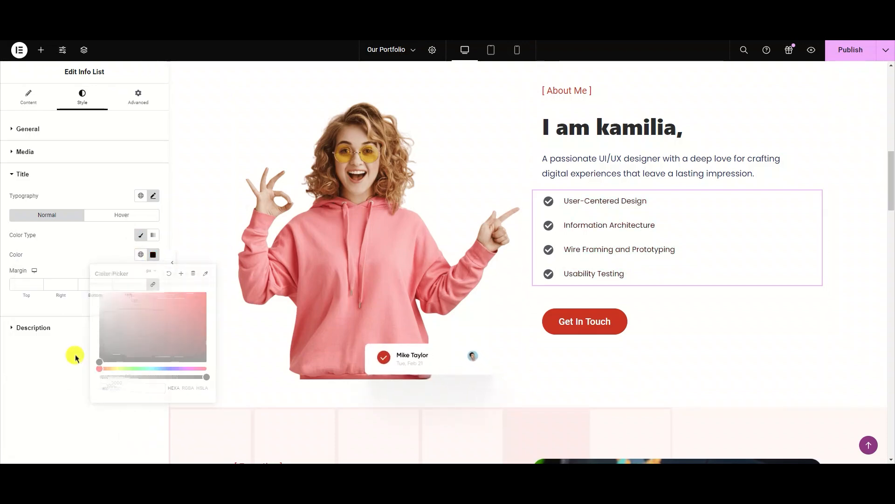
- Give the info list titles a Classic hover color of medium gray #8A8A8A
{"action": "left_click", "coordinate": [119, 214]}
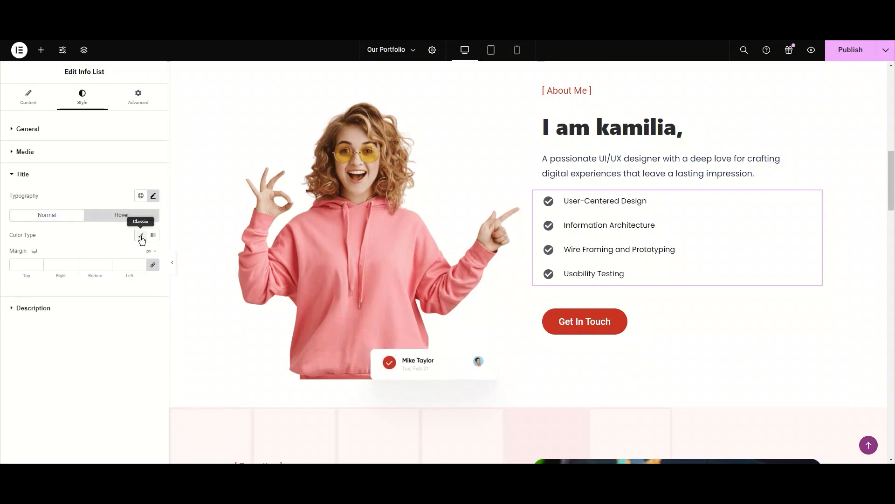
{"action": "left_click", "coordinate": [142, 237]}
{"action": "left_click", "coordinate": [153, 259]}
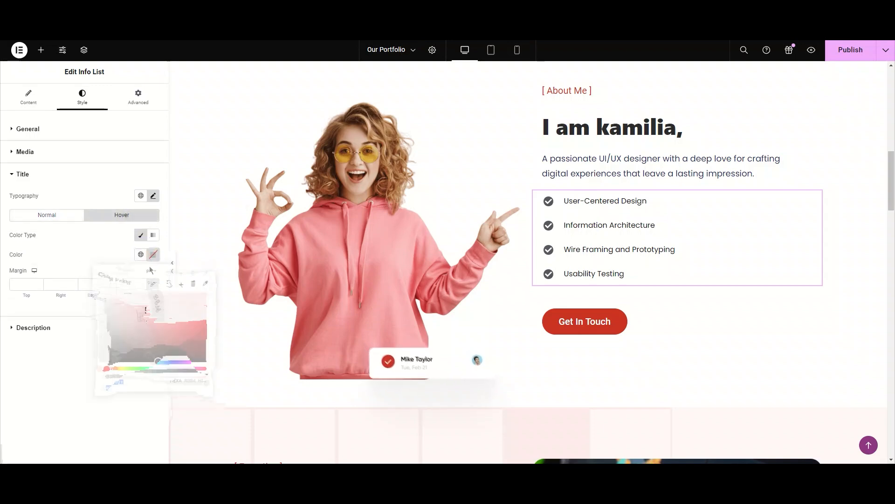
{"action": "left_click_drag", "start_coordinate": [120, 312], "coordinate": [82, 324]}
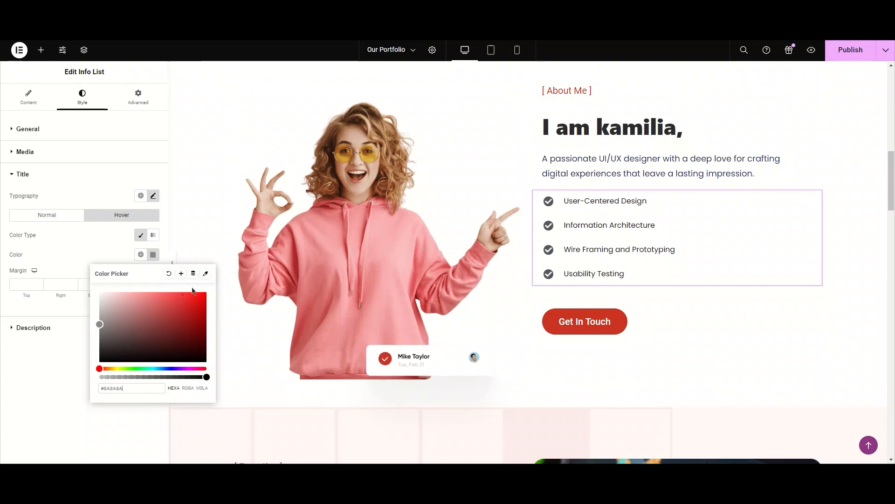
{"action": "left_click", "coordinate": [143, 264]}
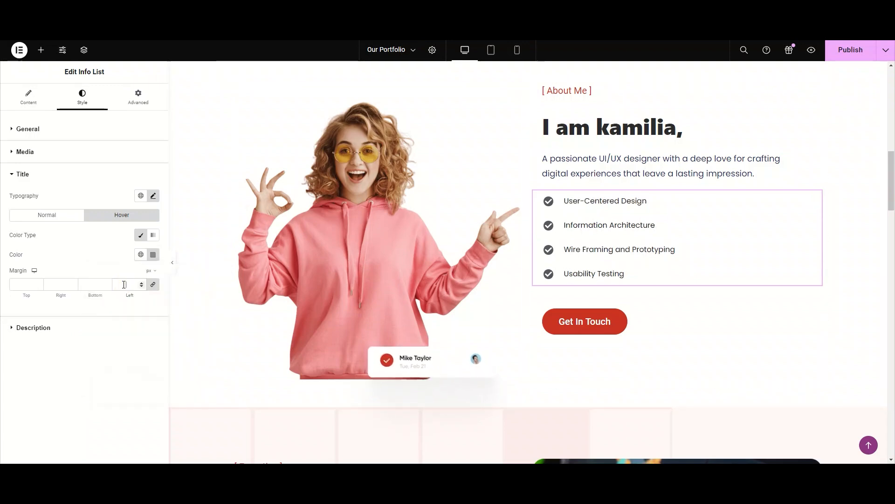
- Try a 20 px margin around the info list titles, and settle on 5 px on all sides
{"action": "left_click", "coordinate": [124, 285]}
{"action": "type", "text": "20"}
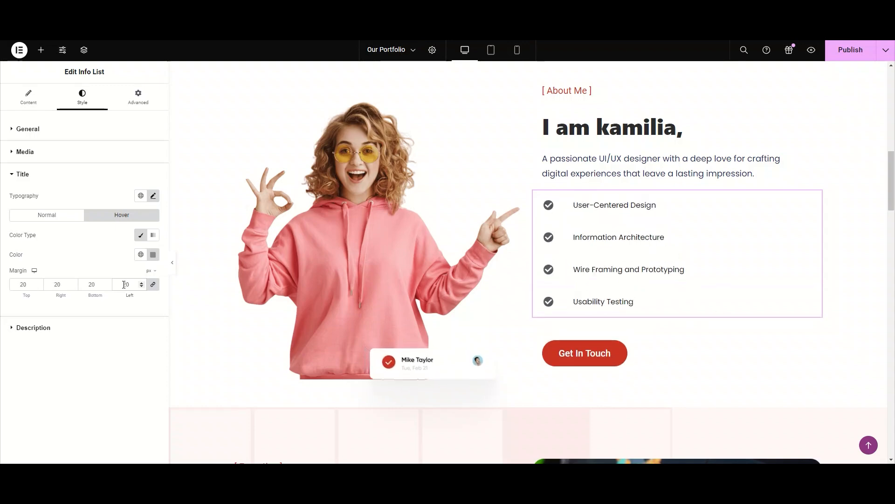
{"action": "key", "text": "BackSpace"}
{"action": "key", "text": "BackSpace"}
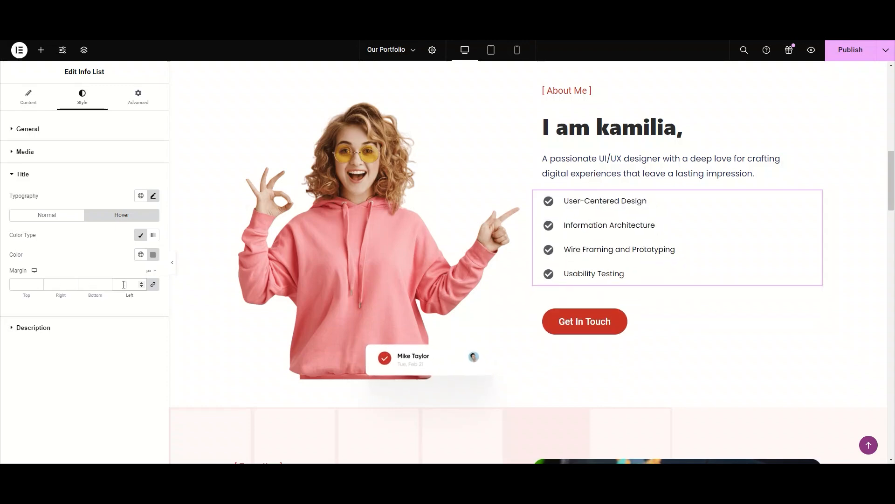
{"action": "type", "text": "5"}
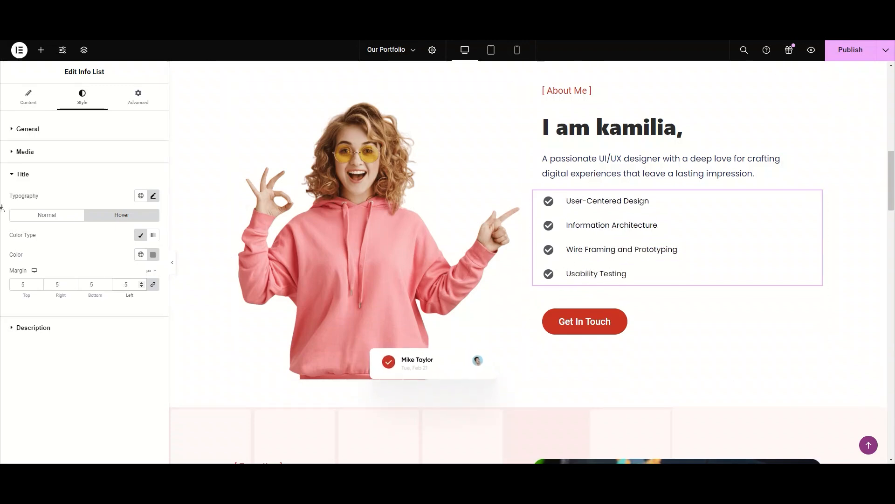
{"action": "left_click", "coordinate": [67, 174]}
- Add the description "Creative Design" to the User-Centered Design list item
{"action": "left_click", "coordinate": [73, 198]}
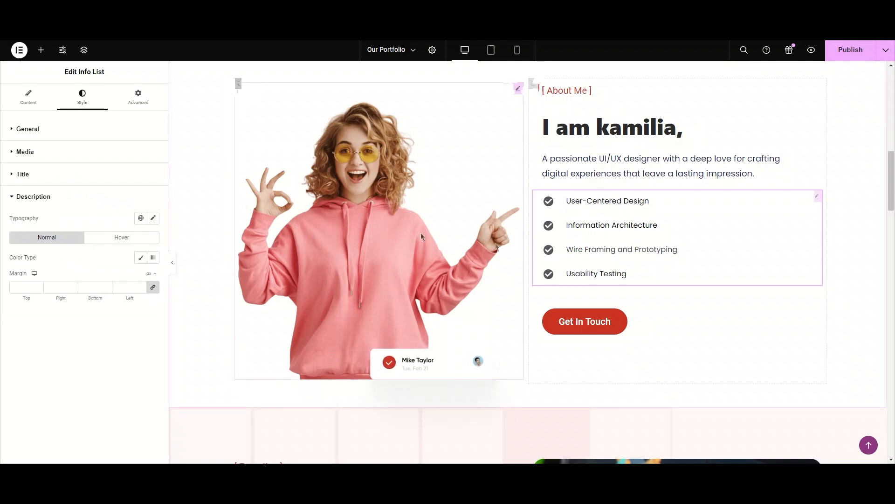
{"action": "left_click", "coordinate": [28, 105]}
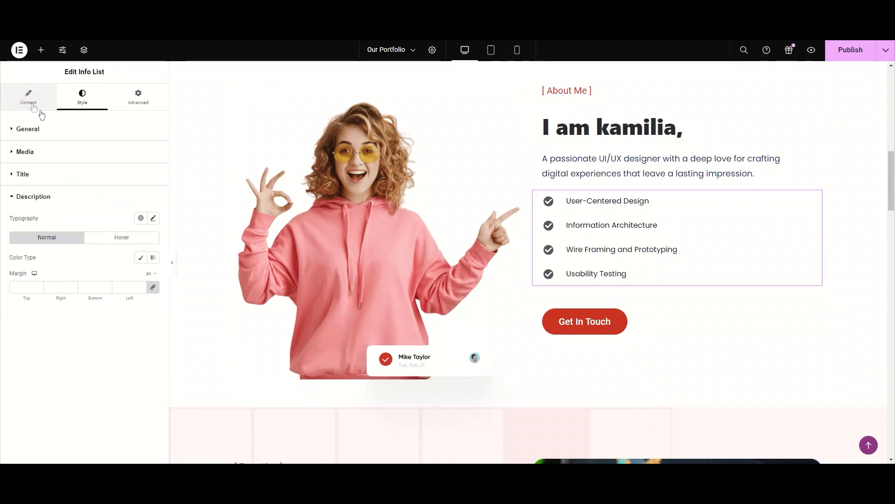
{"action": "left_click", "coordinate": [89, 185]}
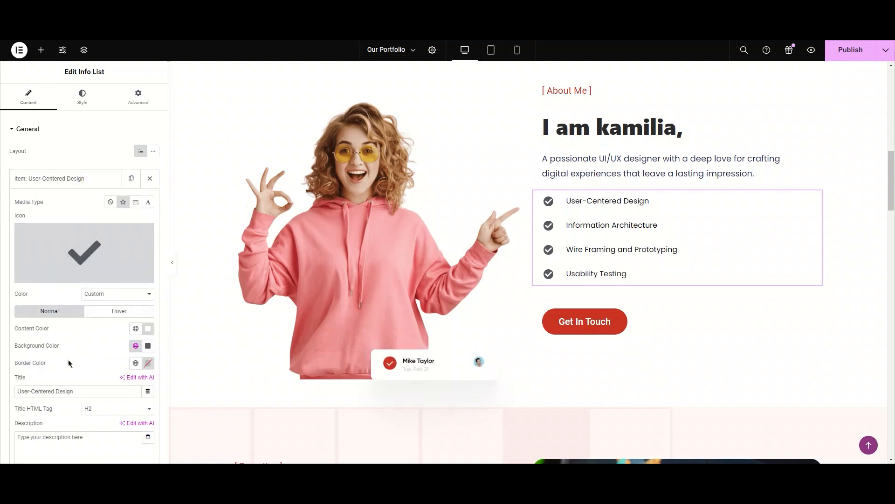
{"action": "scroll", "coordinate": [73, 363], "scroll_direction": "down", "scroll_amount": 1}
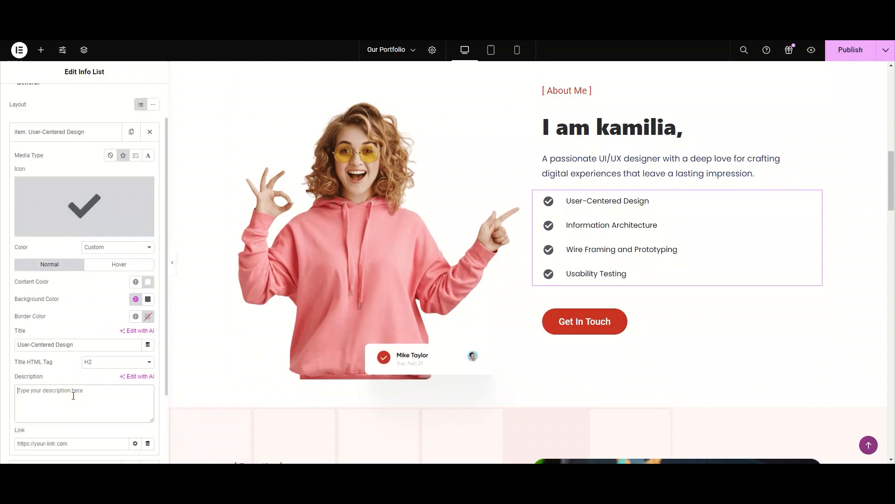
{"action": "type", "text": "Creative Design"}
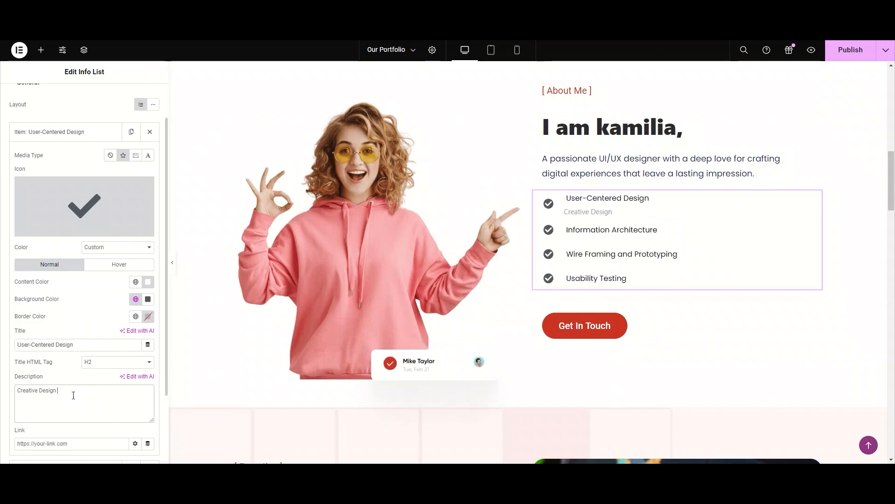
{"action": "scroll", "coordinate": [54, 168], "scroll_direction": "up", "scroll_amount": 3}
{"action": "left_click", "coordinate": [46, 128]}
- Try Helvetica for the info list description, then choose Times New Roman at 11 px
{"action": "left_click", "coordinate": [77, 101]}
{"action": "left_click", "coordinate": [36, 412]}
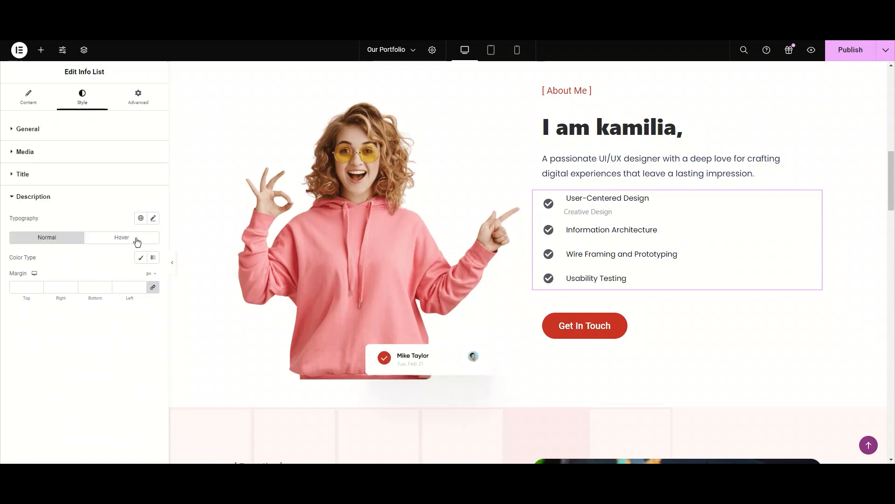
{"action": "left_click", "coordinate": [153, 219]}
{"action": "left_click", "coordinate": [133, 264]}
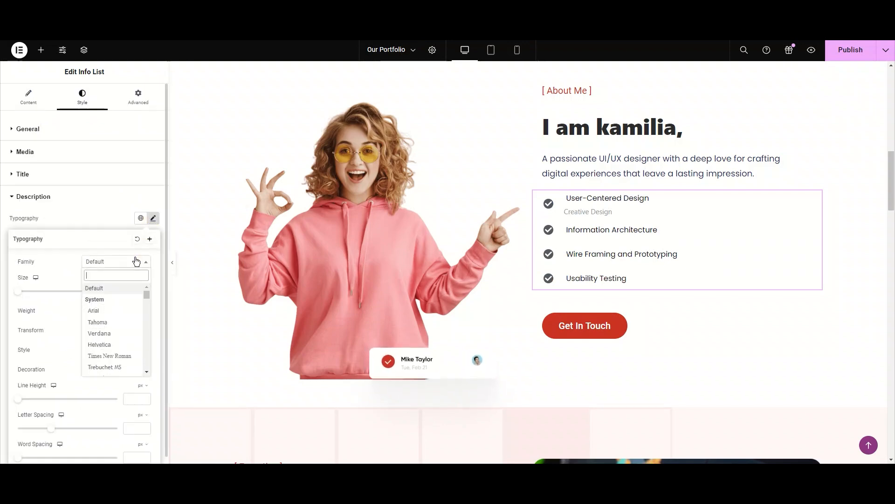
{"action": "left_click", "coordinate": [117, 346]}
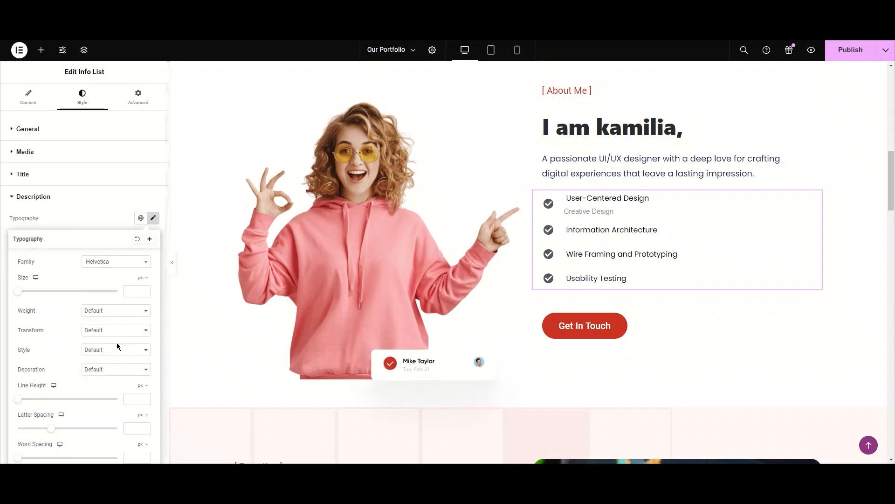
{"action": "left_click", "coordinate": [113, 262]}
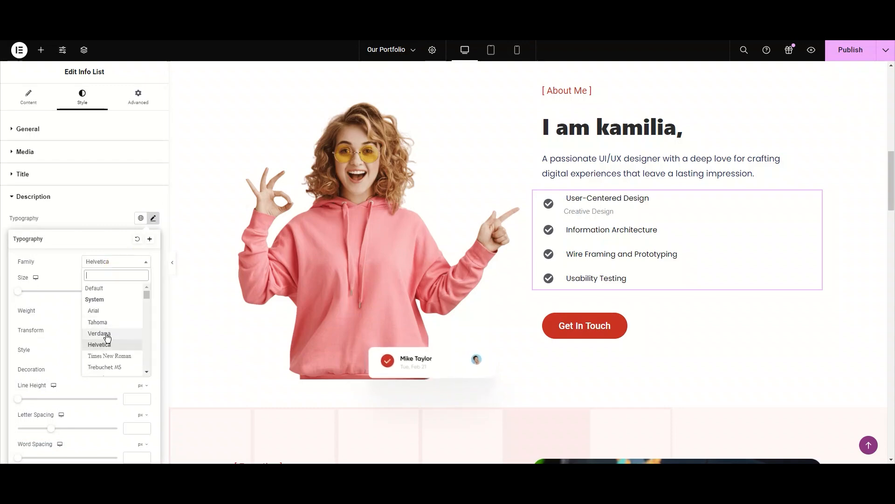
{"action": "left_click", "coordinate": [110, 356]}
{"action": "left_click_drag", "start_coordinate": [19, 291], "coordinate": [29, 292]}
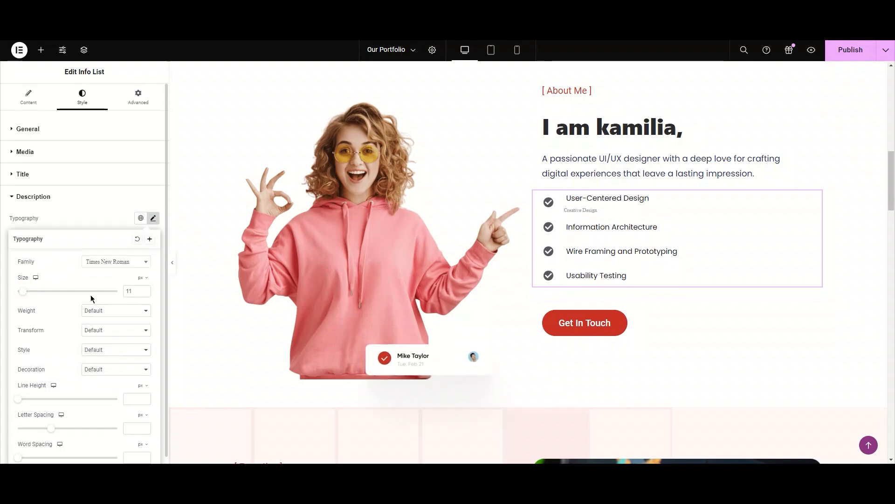
- Set the description typography's weight to 500 (Medium) and its size to 20 px
{"action": "left_click", "coordinate": [98, 311]}
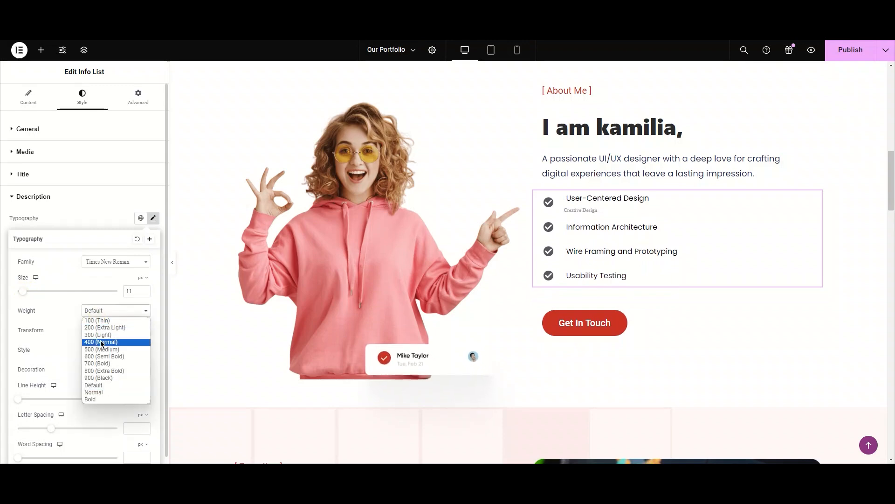
{"action": "left_click", "coordinate": [101, 343]}
{"action": "left_click", "coordinate": [119, 314]}
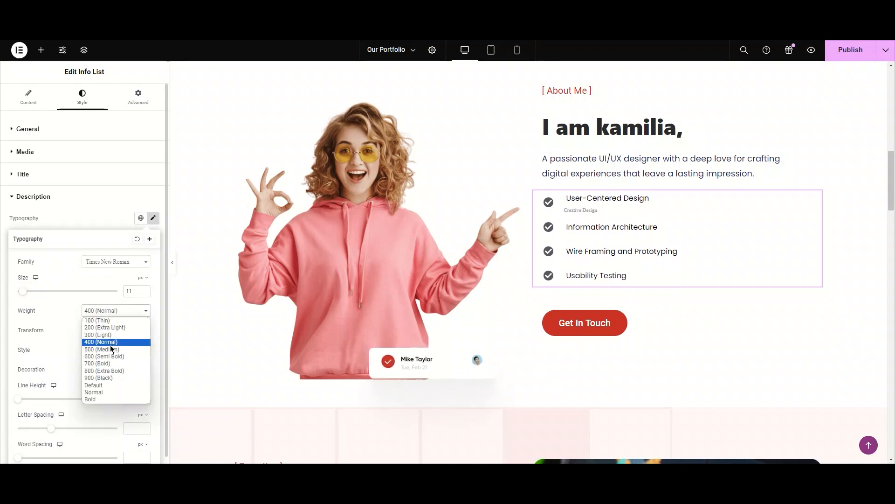
{"action": "left_click", "coordinate": [111, 349]}
{"action": "left_click", "coordinate": [136, 287]}
{"action": "type", "text": "20"}
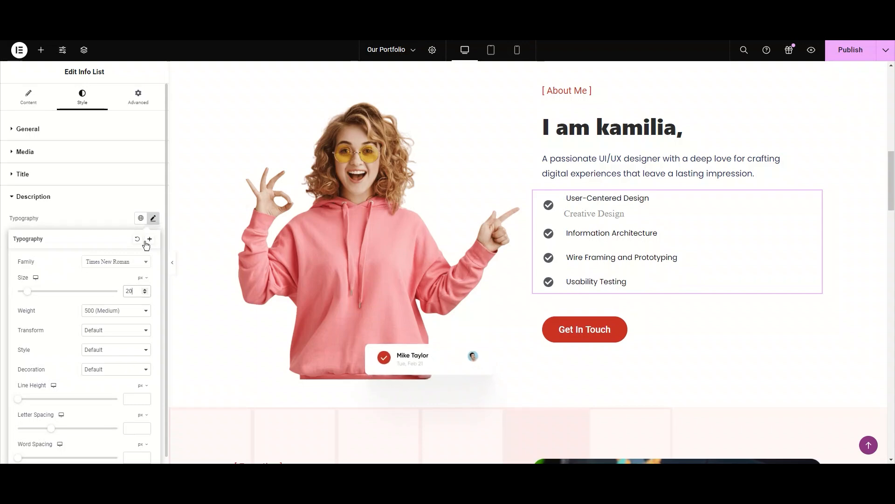
{"action": "left_click", "coordinate": [153, 218]}
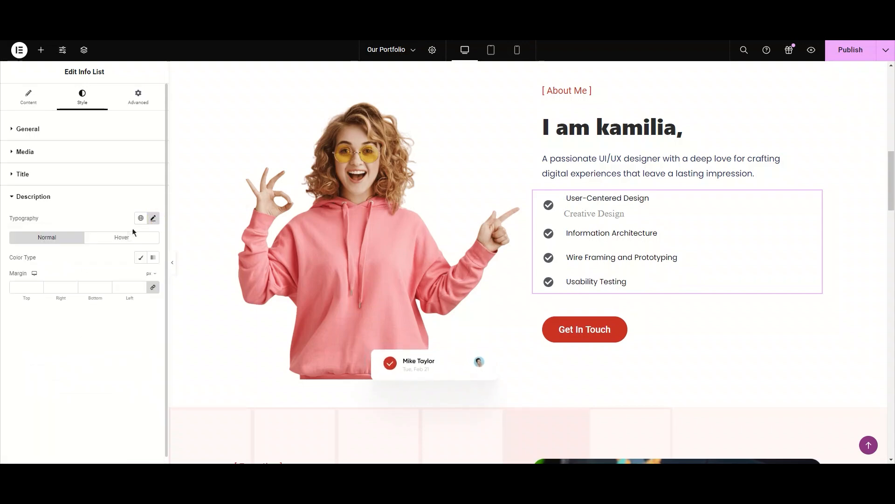
- Give the info list description a Classic color type with the light red #FF4949
{"action": "left_click", "coordinate": [141, 257]}
{"action": "left_click", "coordinate": [157, 282]}
{"action": "type", "text": "#FF4040"}
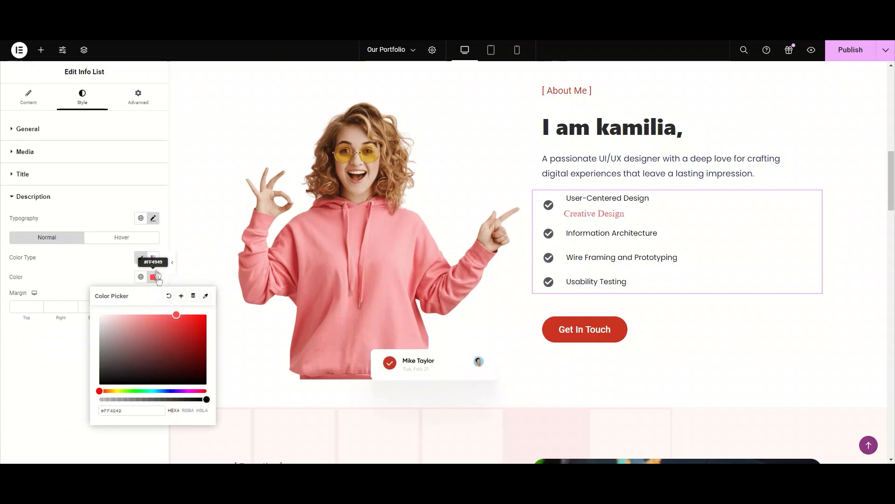
- Try a Gradient with a light blue second color on the description, then restore the Classic type with its colors reset
{"action": "left_click", "coordinate": [153, 258]}
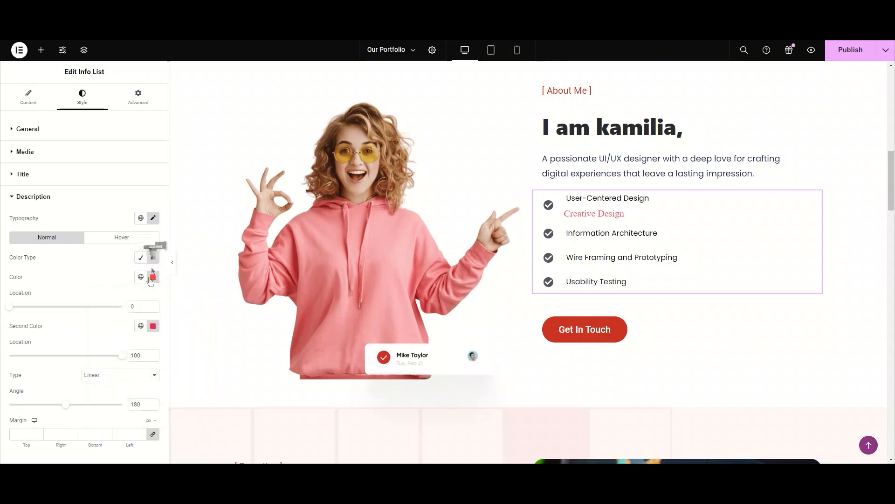
{"action": "left_click", "coordinate": [152, 326]}
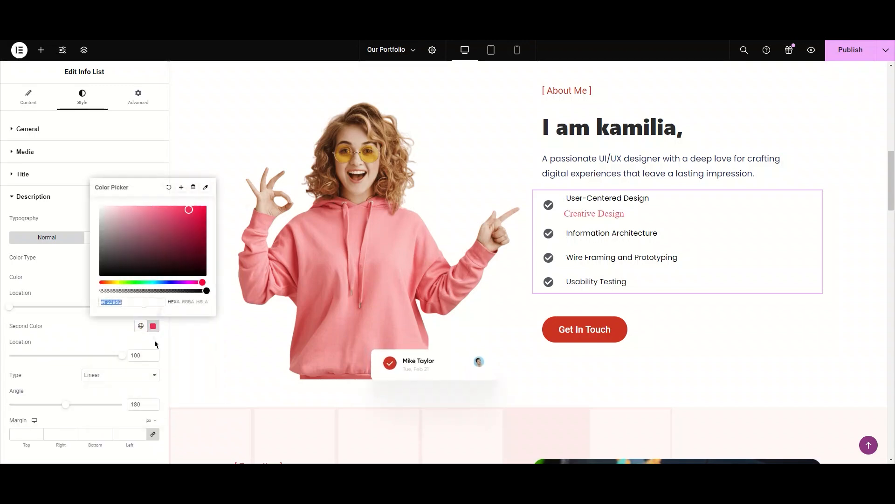
{"action": "left_click", "coordinate": [159, 282]}
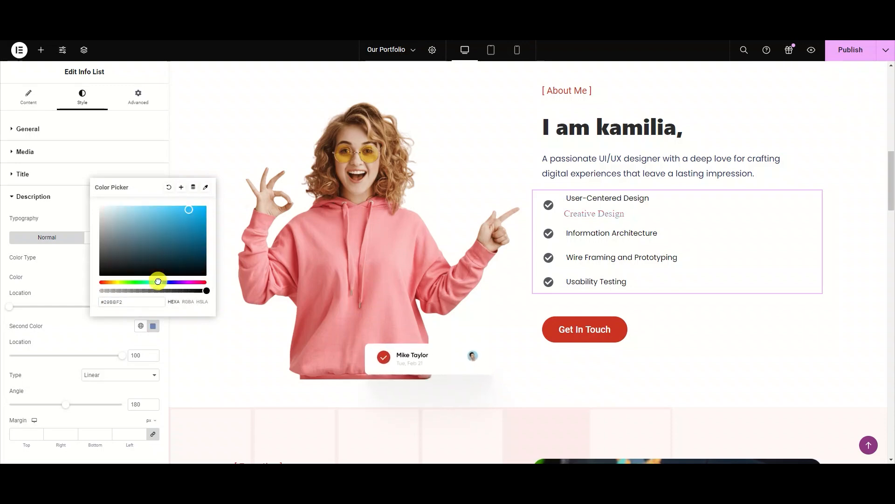
{"action": "left_click", "coordinate": [146, 207]}
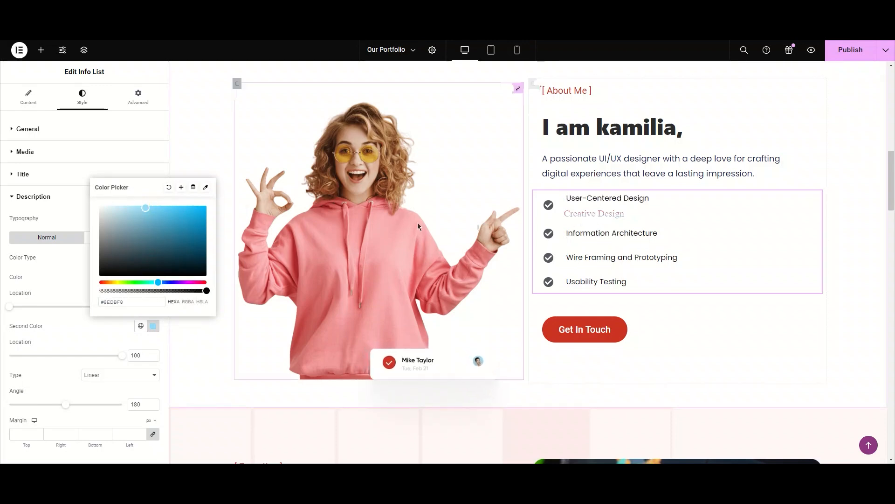
{"action": "left_click", "coordinate": [169, 187]}
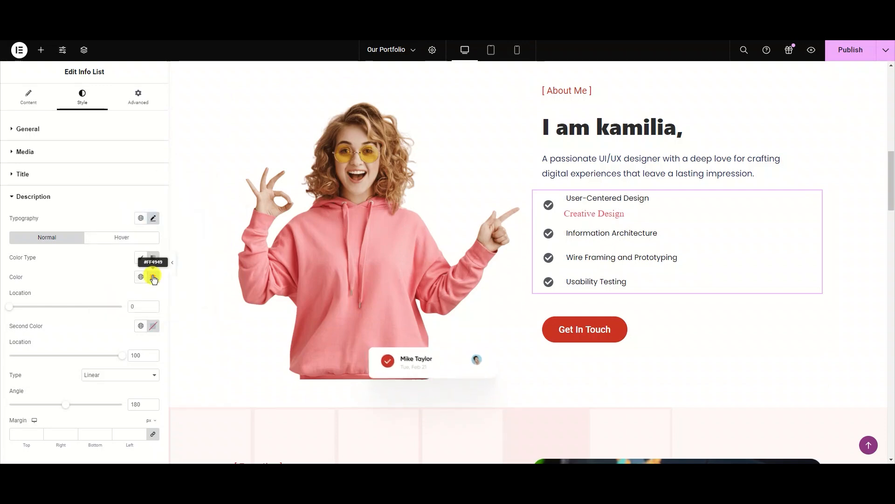
{"action": "left_click", "coordinate": [140, 258]}
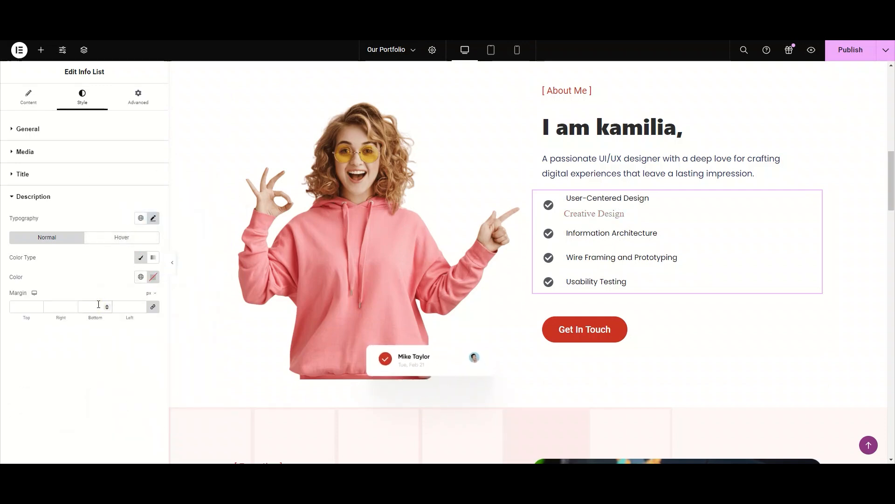
- Try a 20 px margin on all sides of the info list description, then clear it
{"action": "type", "text": "20"}
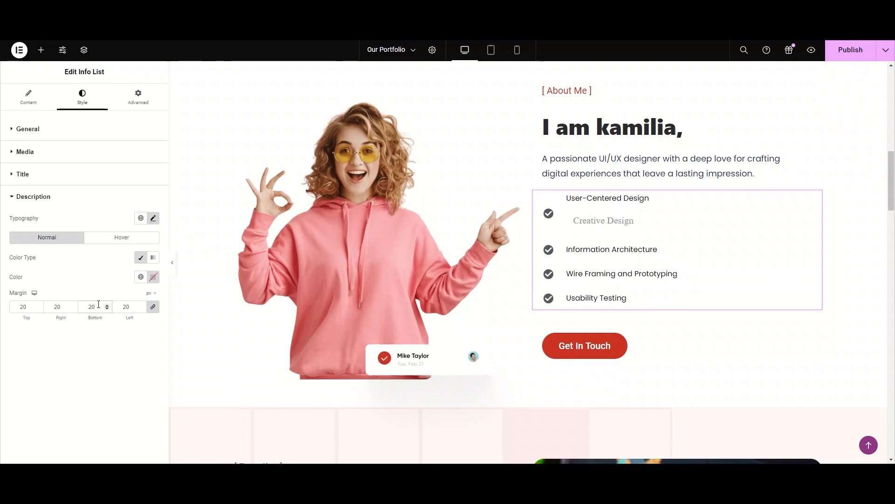
{"action": "key", "text": "BackSpace"}
{"action": "key", "text": "BackSpace"}
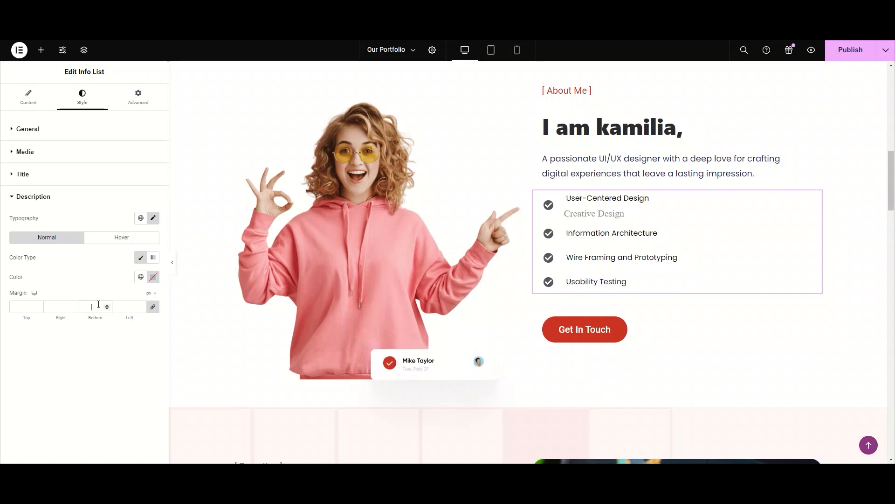
- Reset the info list description's typography to its defaults
{"action": "left_click", "coordinate": [154, 218]}
{"action": "left_click", "coordinate": [141, 242]}
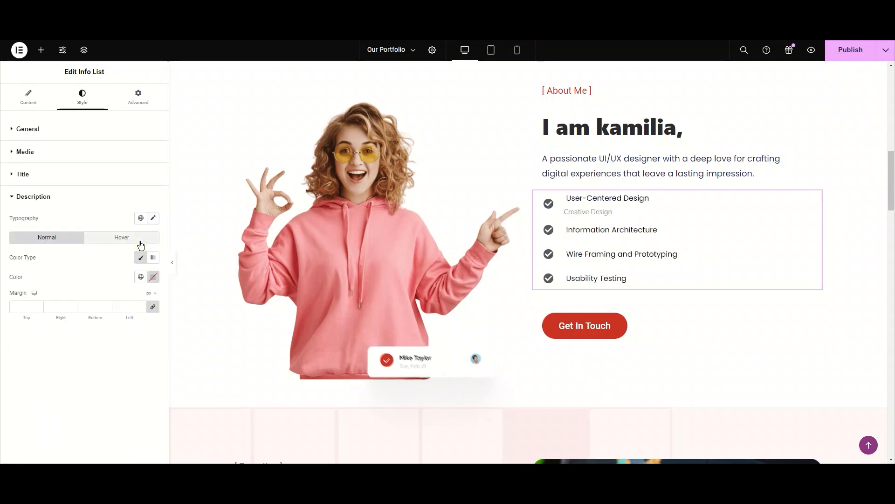
{"action": "left_click", "coordinate": [49, 197]}
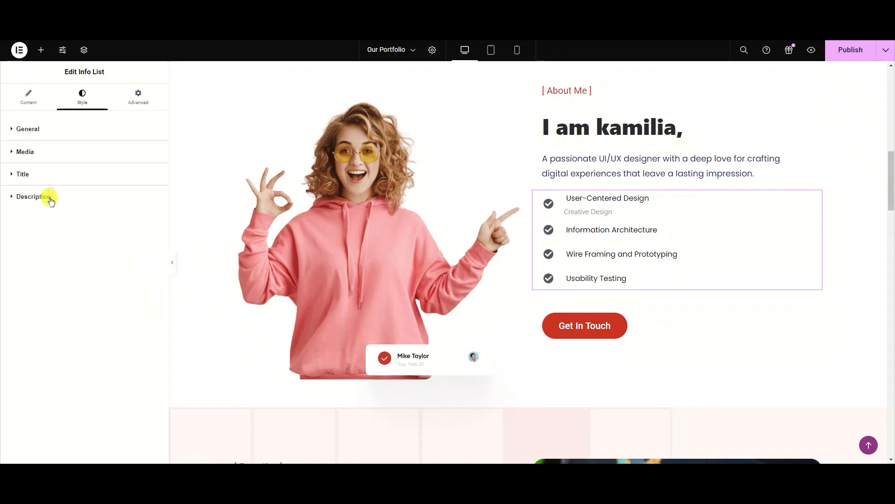
- Remove the description text from the User-Centered Design list item
{"action": "left_click", "coordinate": [36, 107]}
{"action": "left_click", "coordinate": [58, 179]}
{"action": "left_click", "coordinate": [67, 449]}
{"action": "key", "text": "ctrl+a"}
{"action": "key", "text": "BackSpace"}
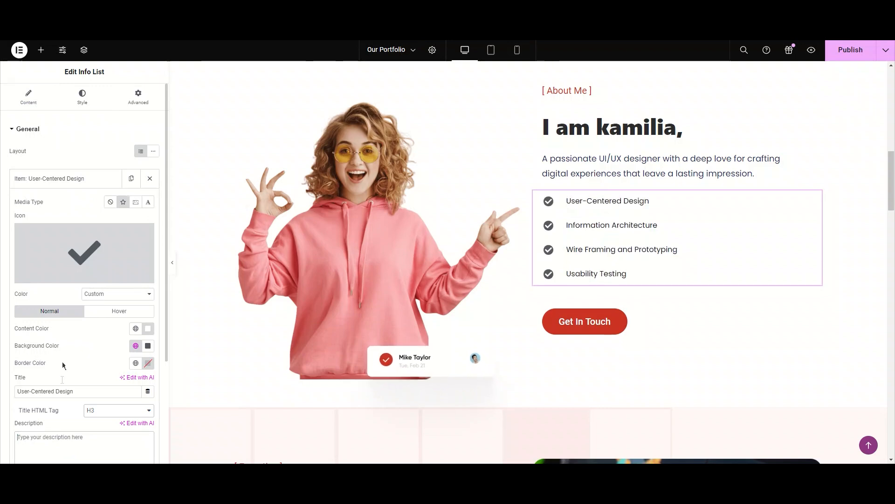
- Hide the editing panel to view the styled About Me section at full width
{"action": "left_click", "coordinate": [32, 130]}
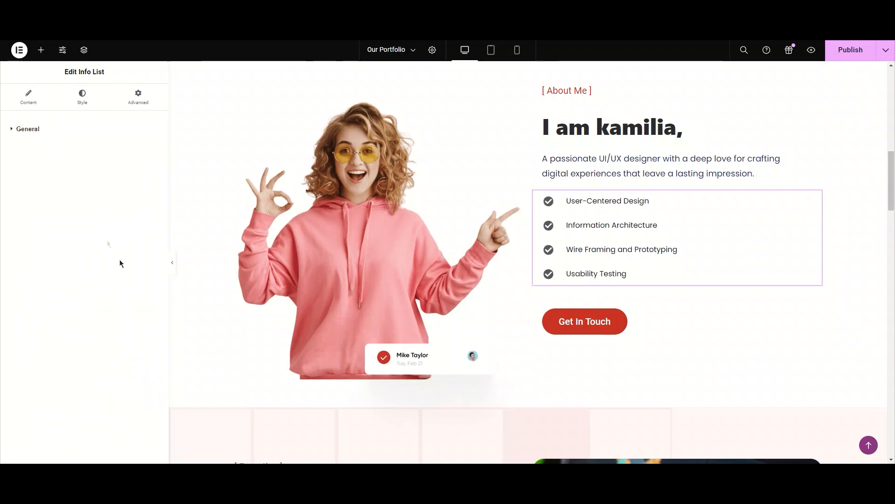
{"action": "left_click", "coordinate": [172, 268]}
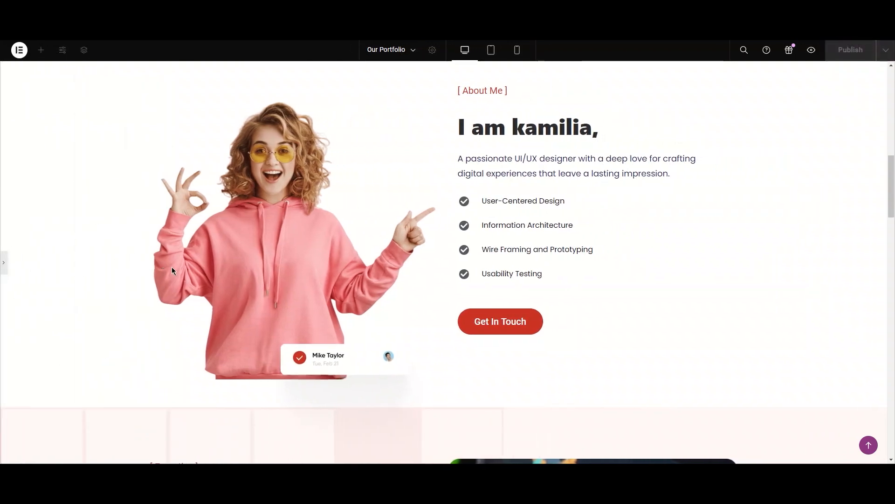